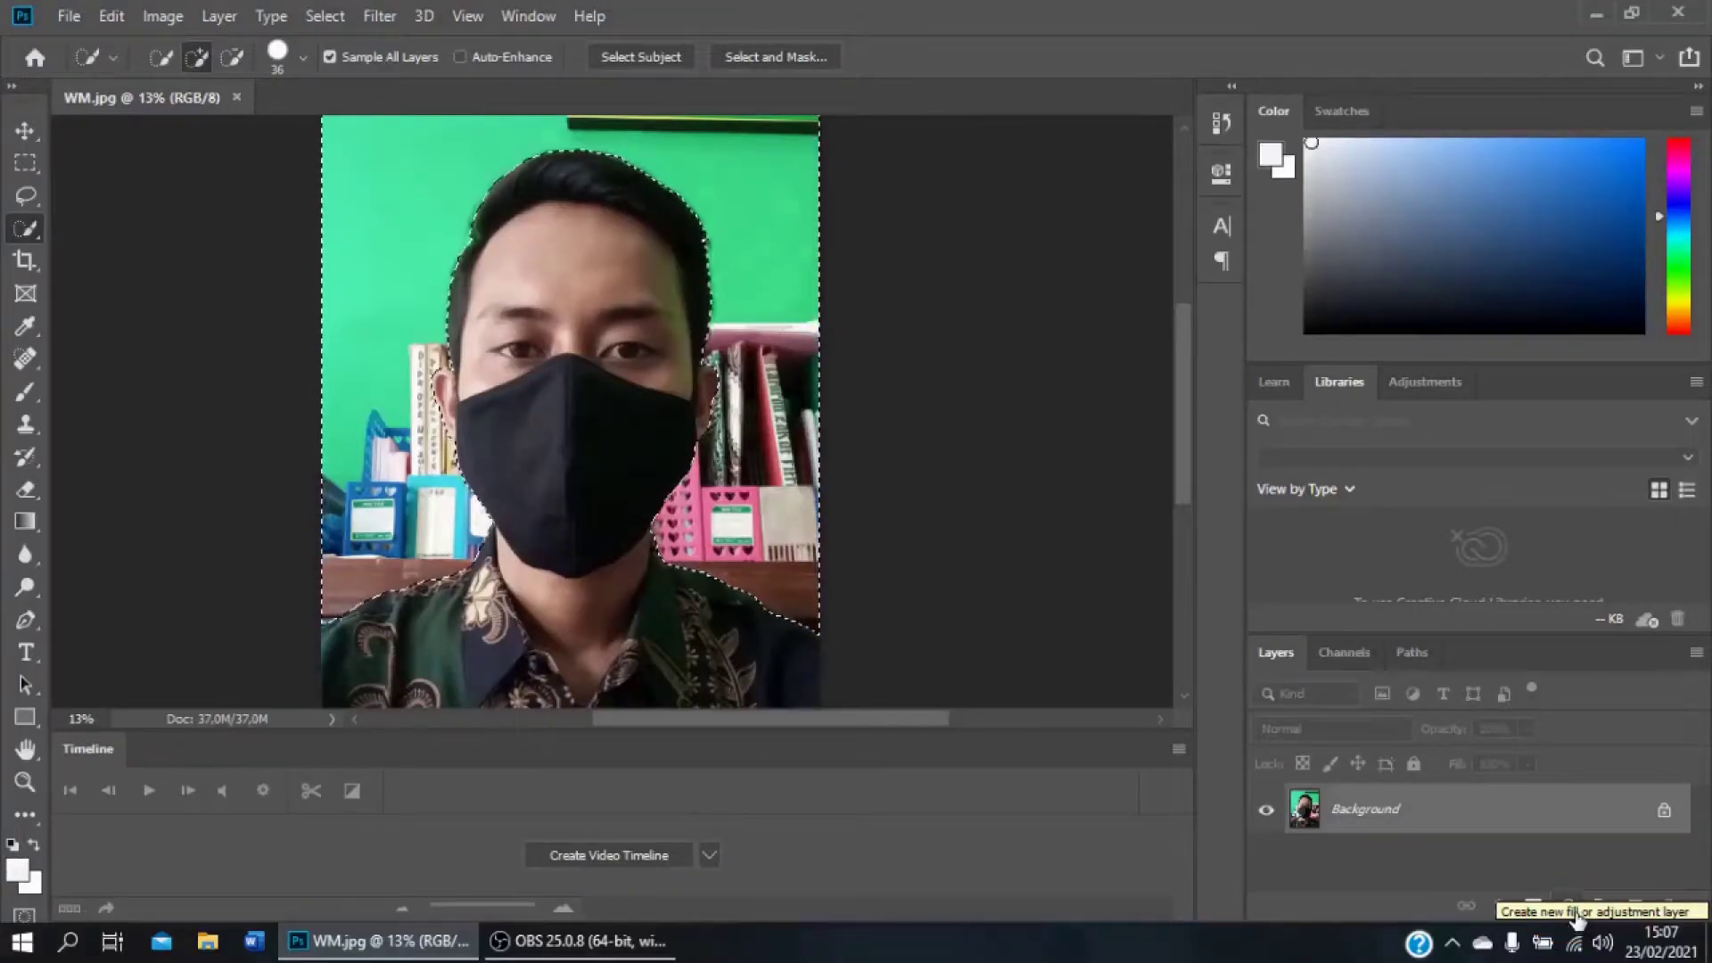
# Add a Solid Color fill layer and pick an orange-red shade (ee230e) in the Color Picker.
pyautogui.click(1569, 910)
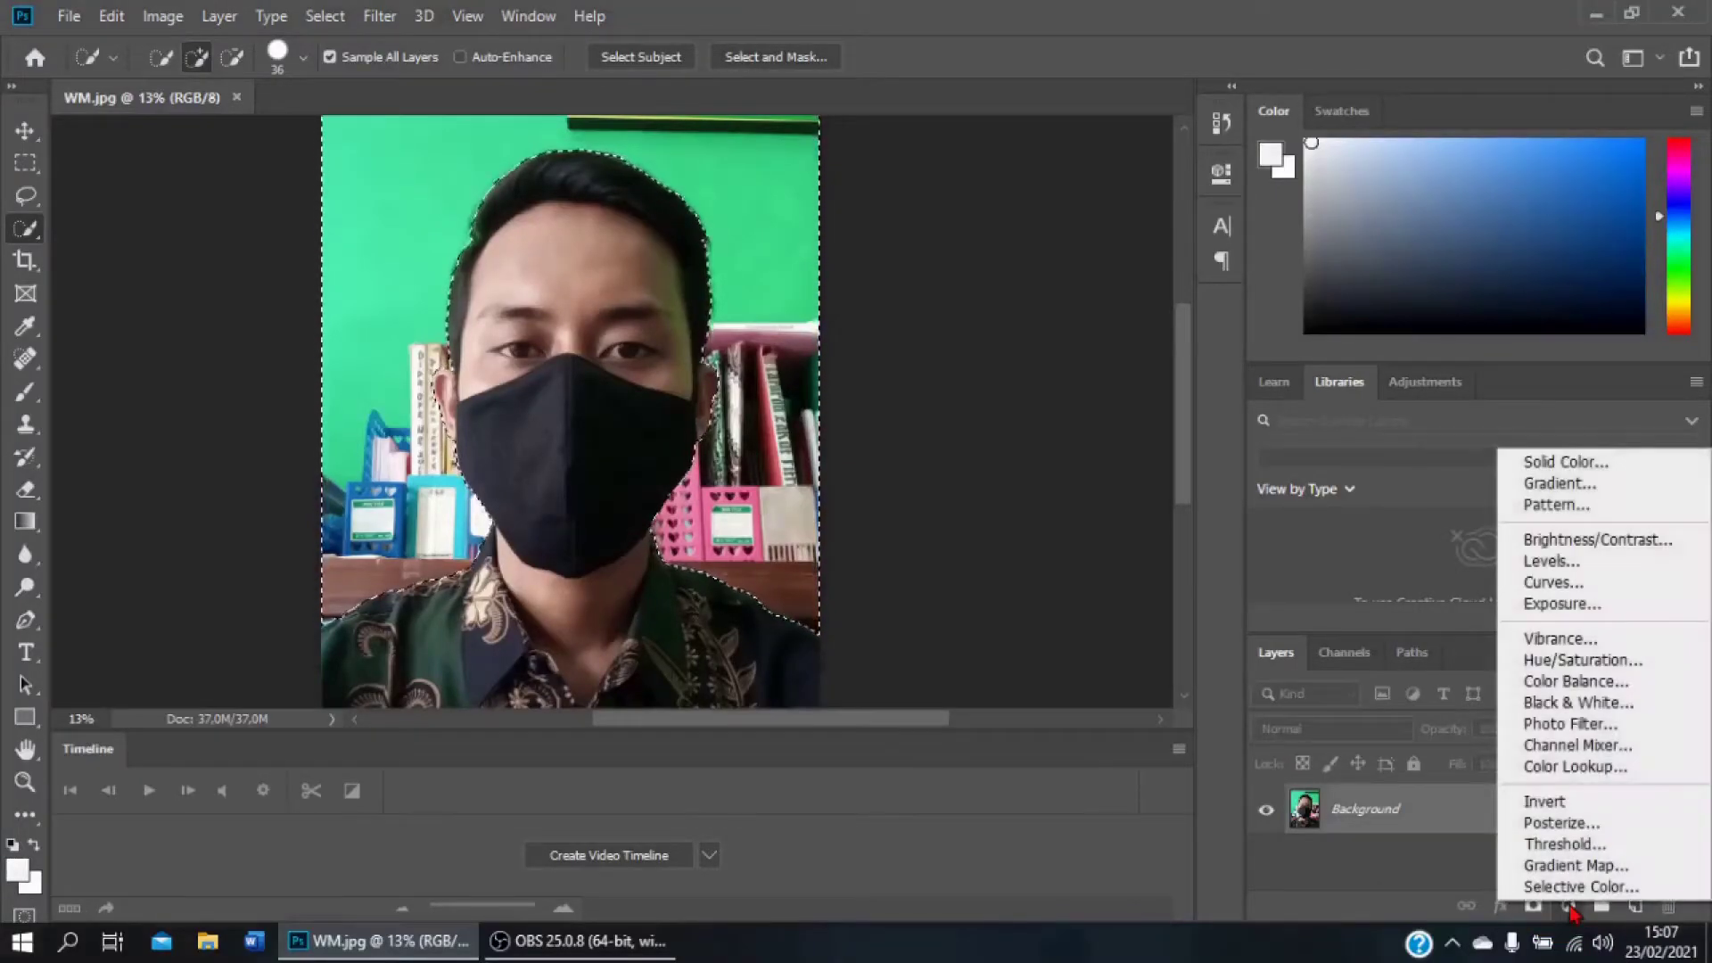
pyautogui.click(1566, 462)
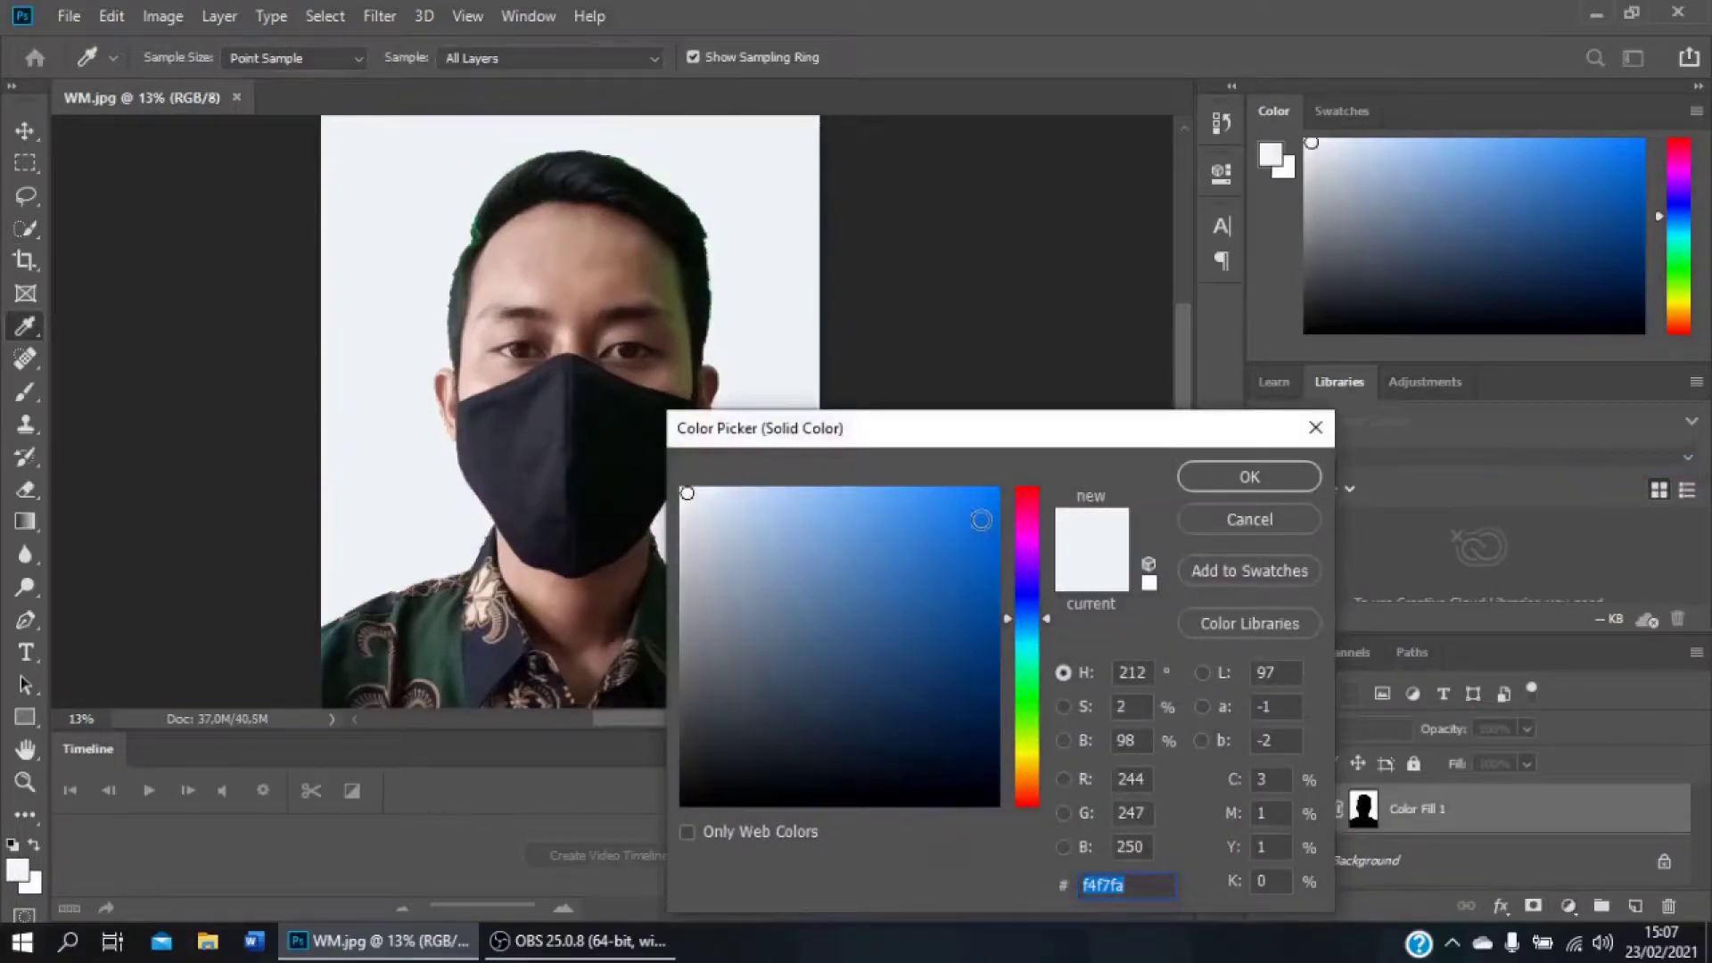
pyautogui.click(981, 509)
pyautogui.click(1028, 504)
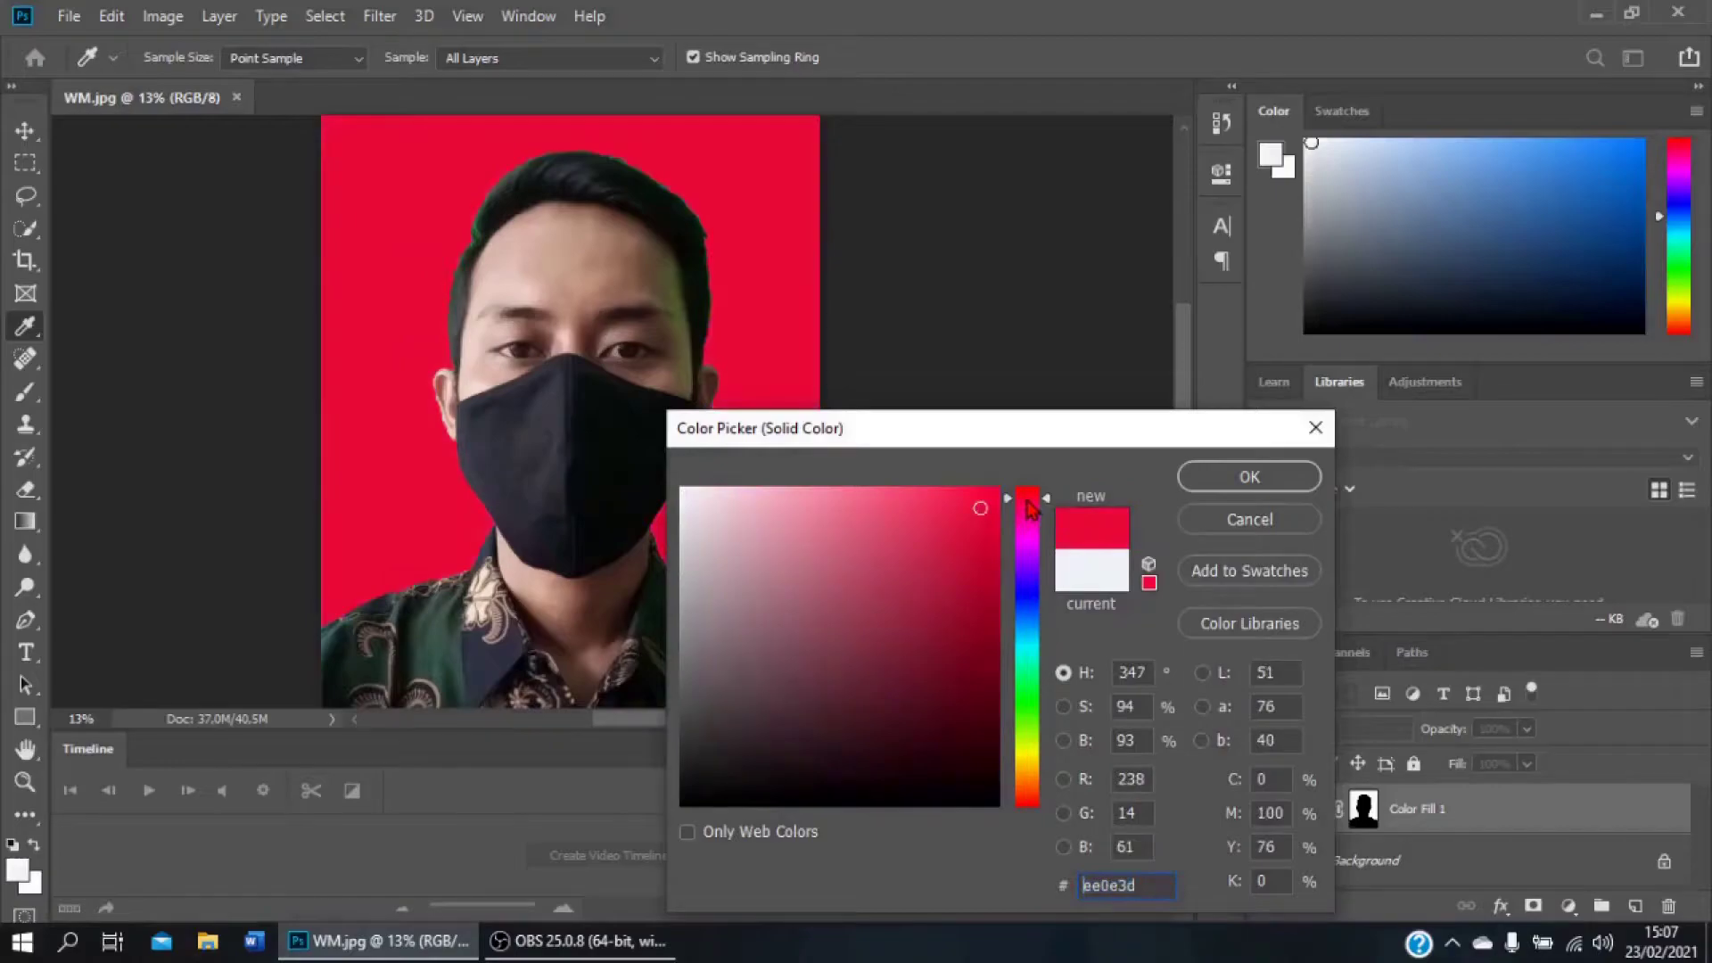
pyautogui.click(1022, 802)
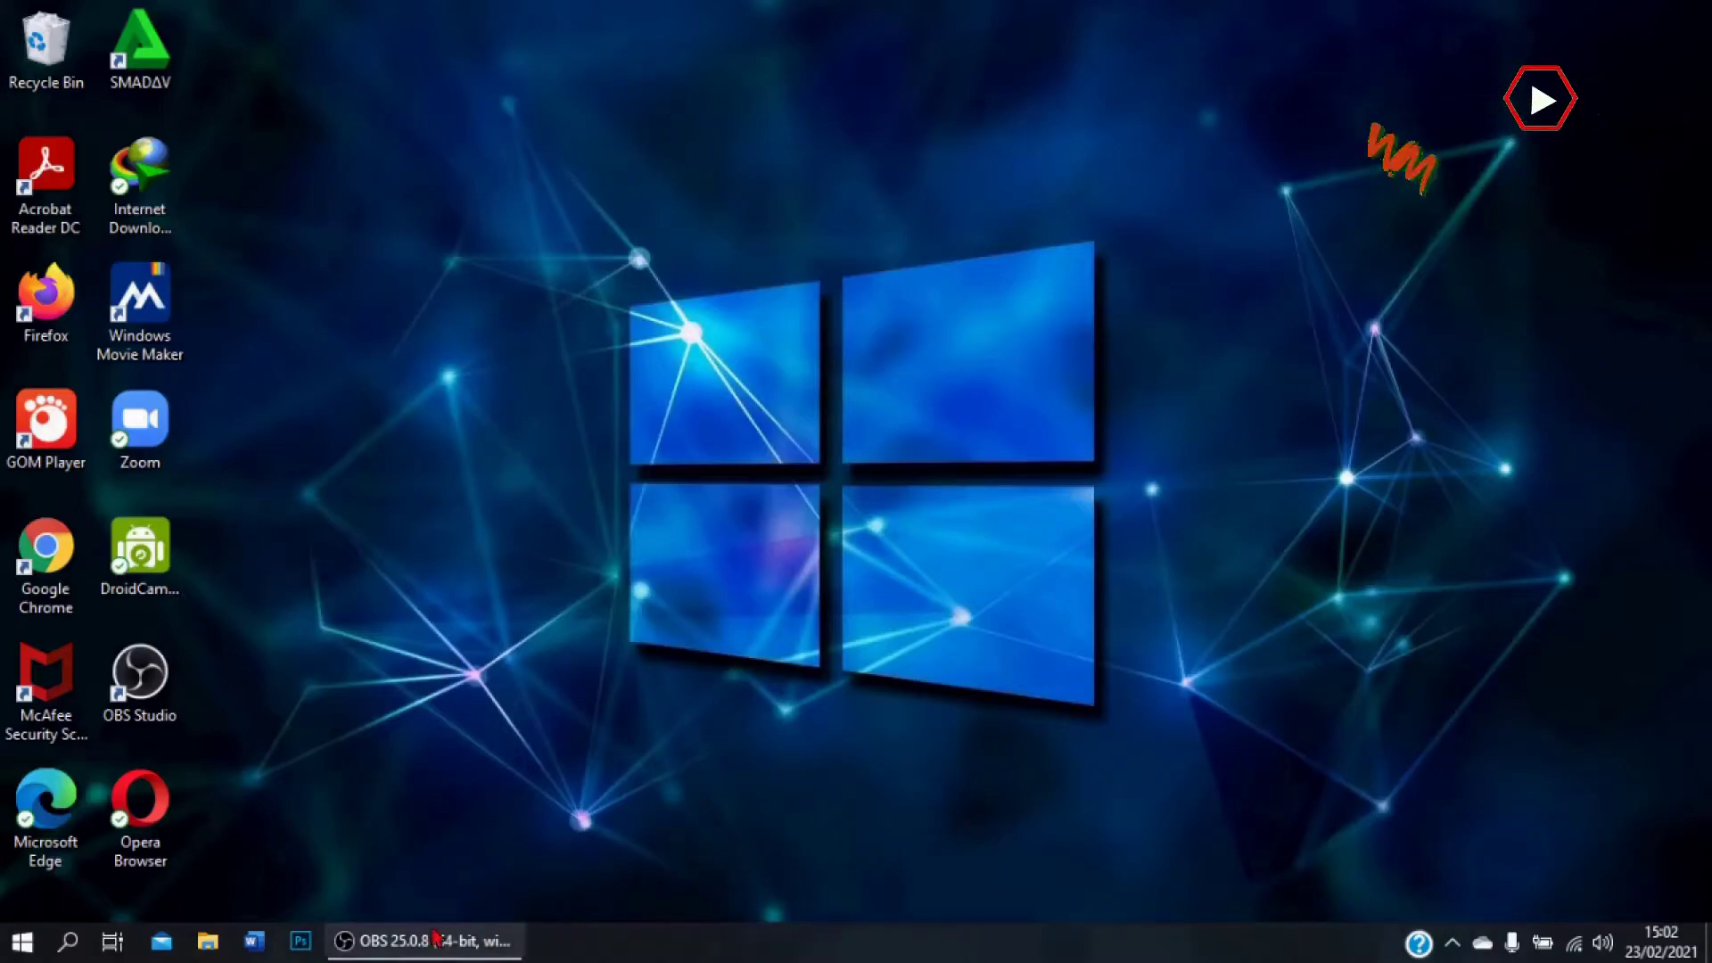
# Launch Photoshop and open the portrait image WM.jpg.
pyautogui.click(301, 942)
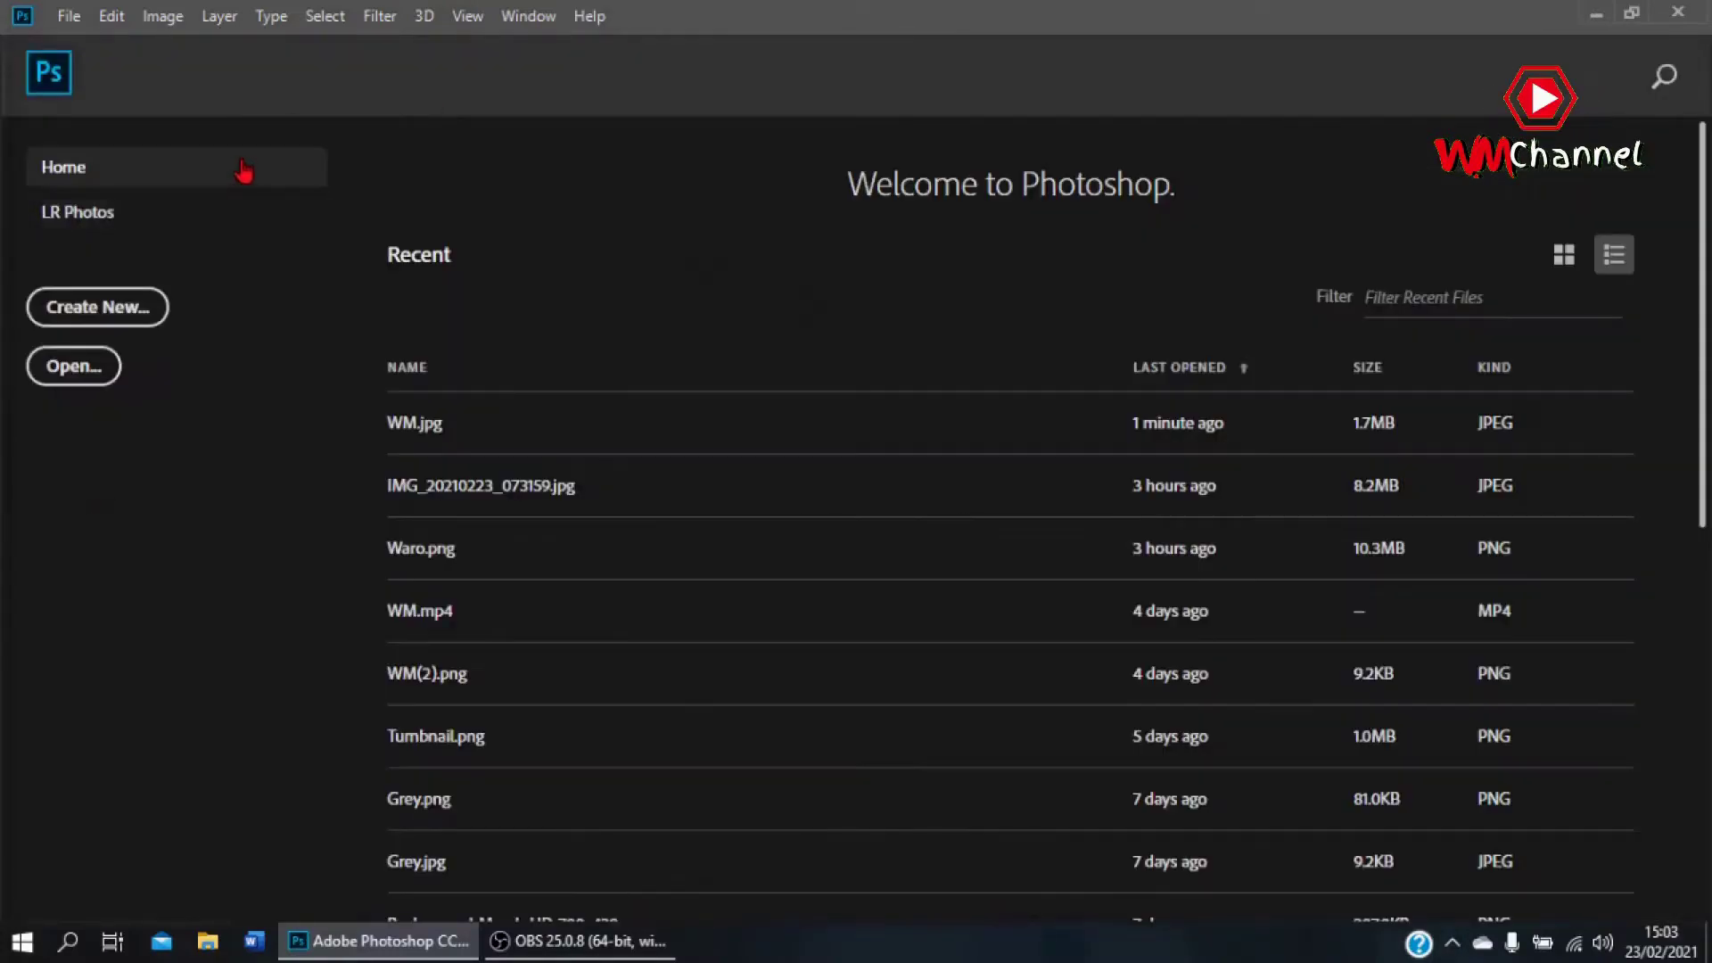
pyautogui.click(68, 16)
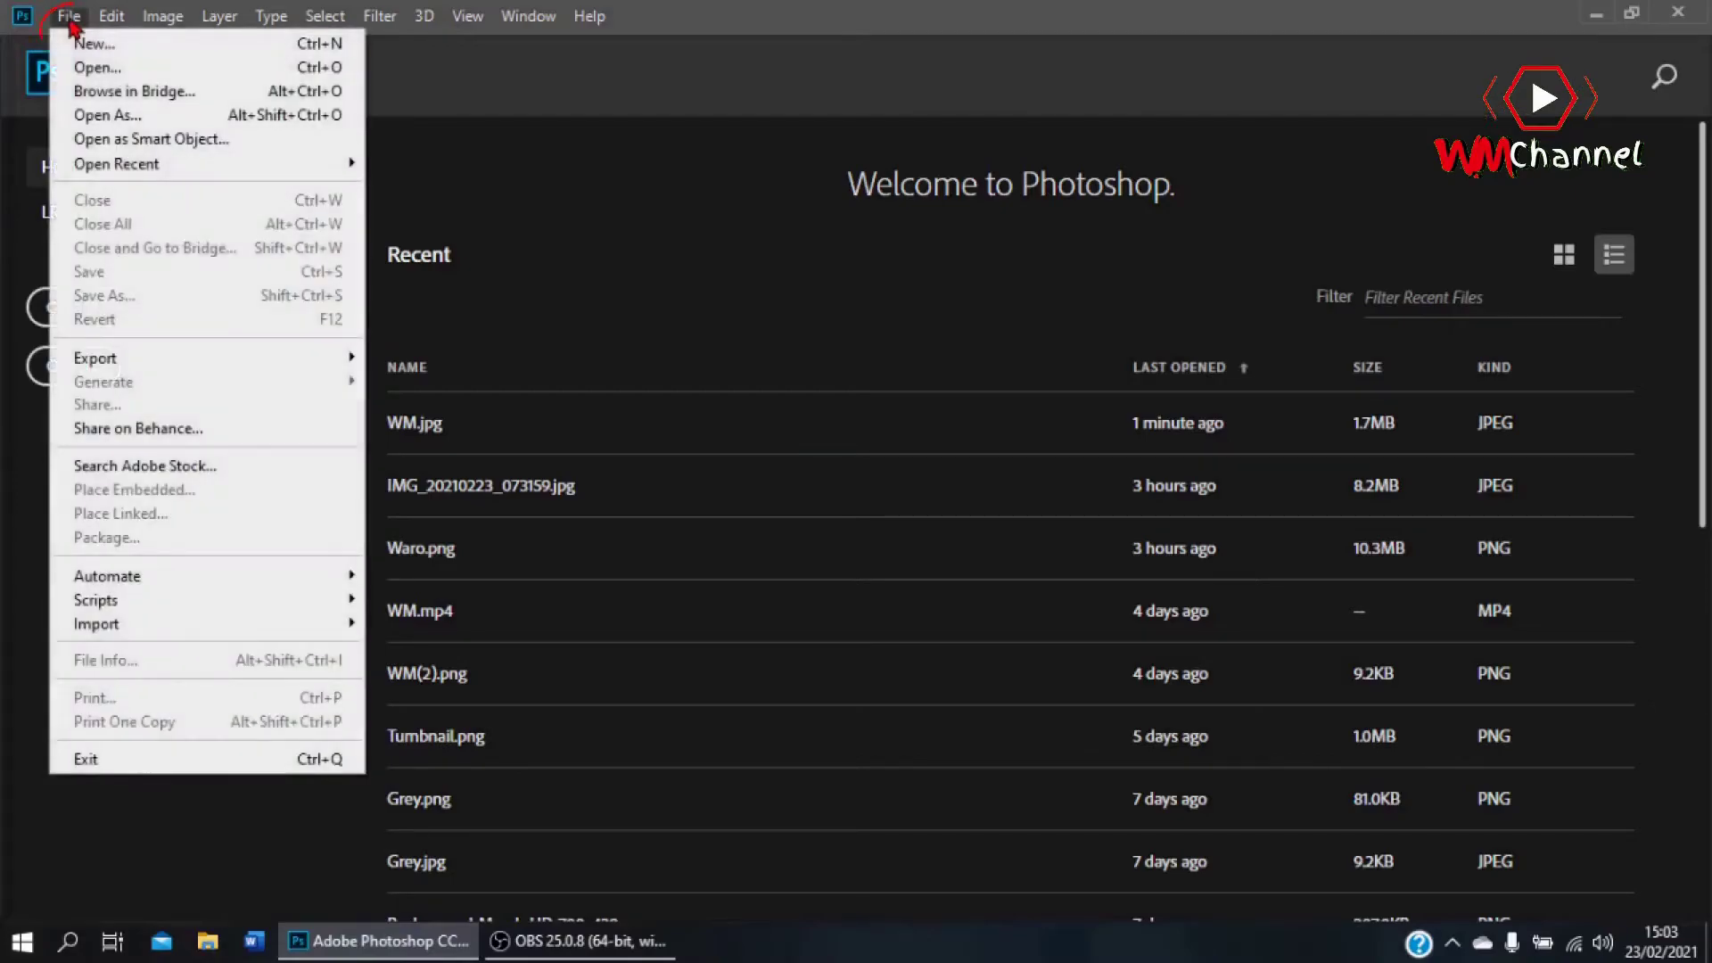
pyautogui.click(98, 68)
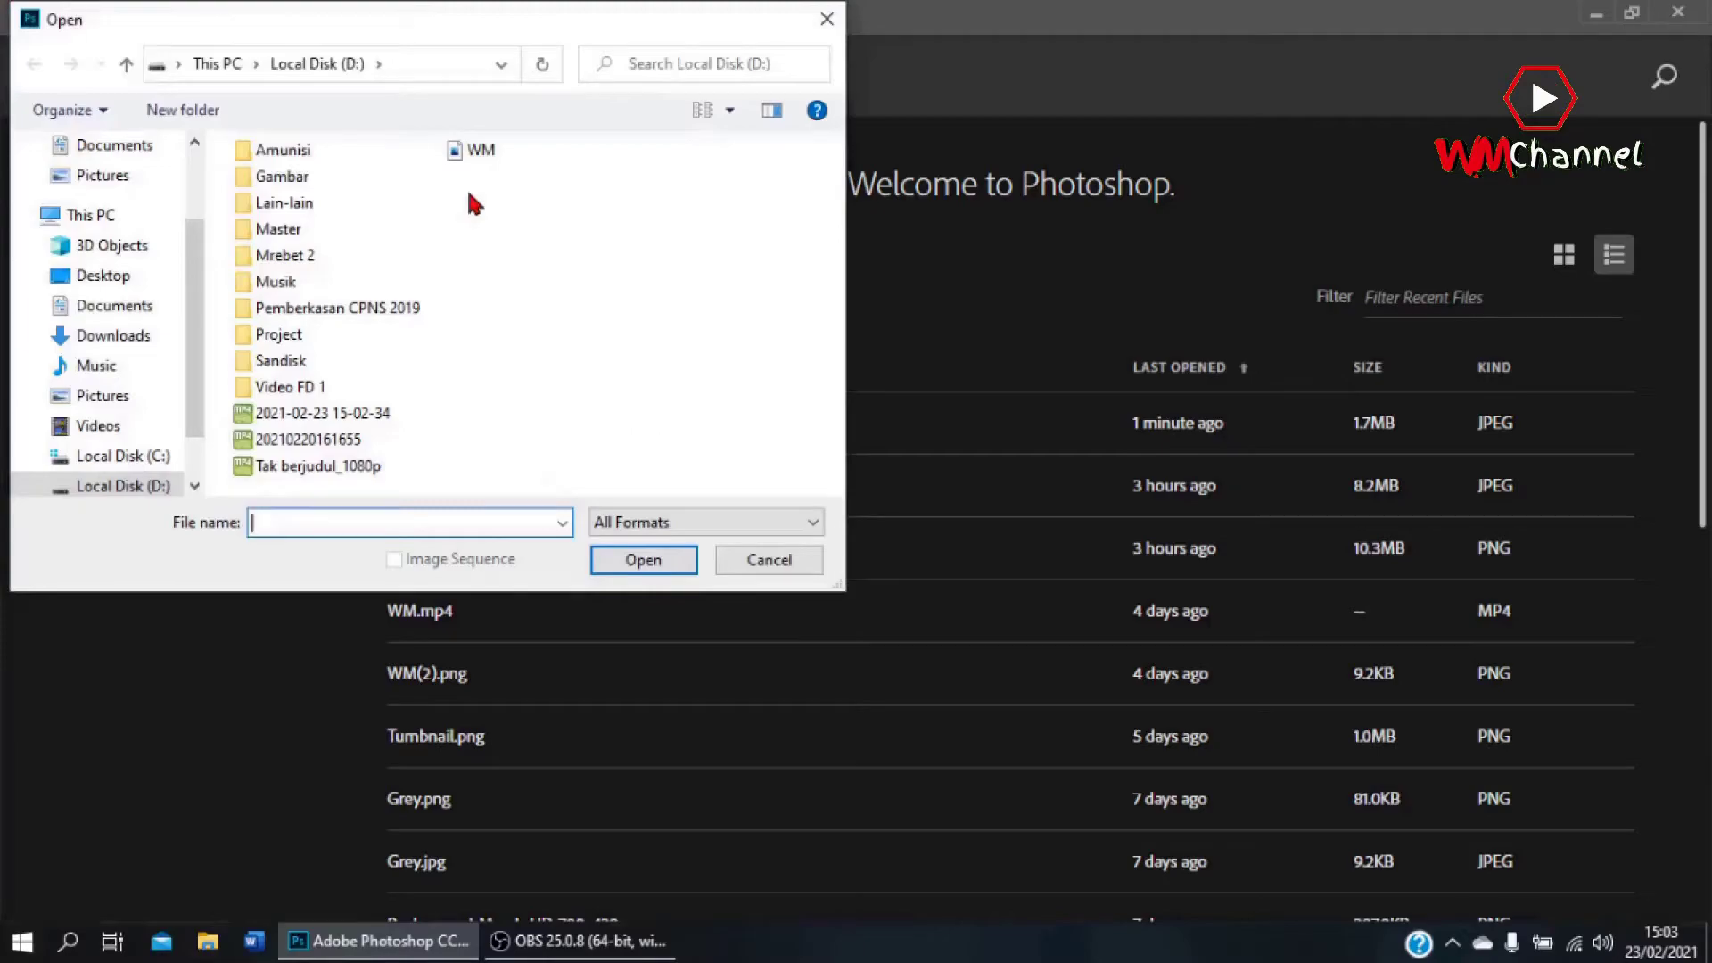
pyautogui.click(482, 153)
pyautogui.click(635, 562)
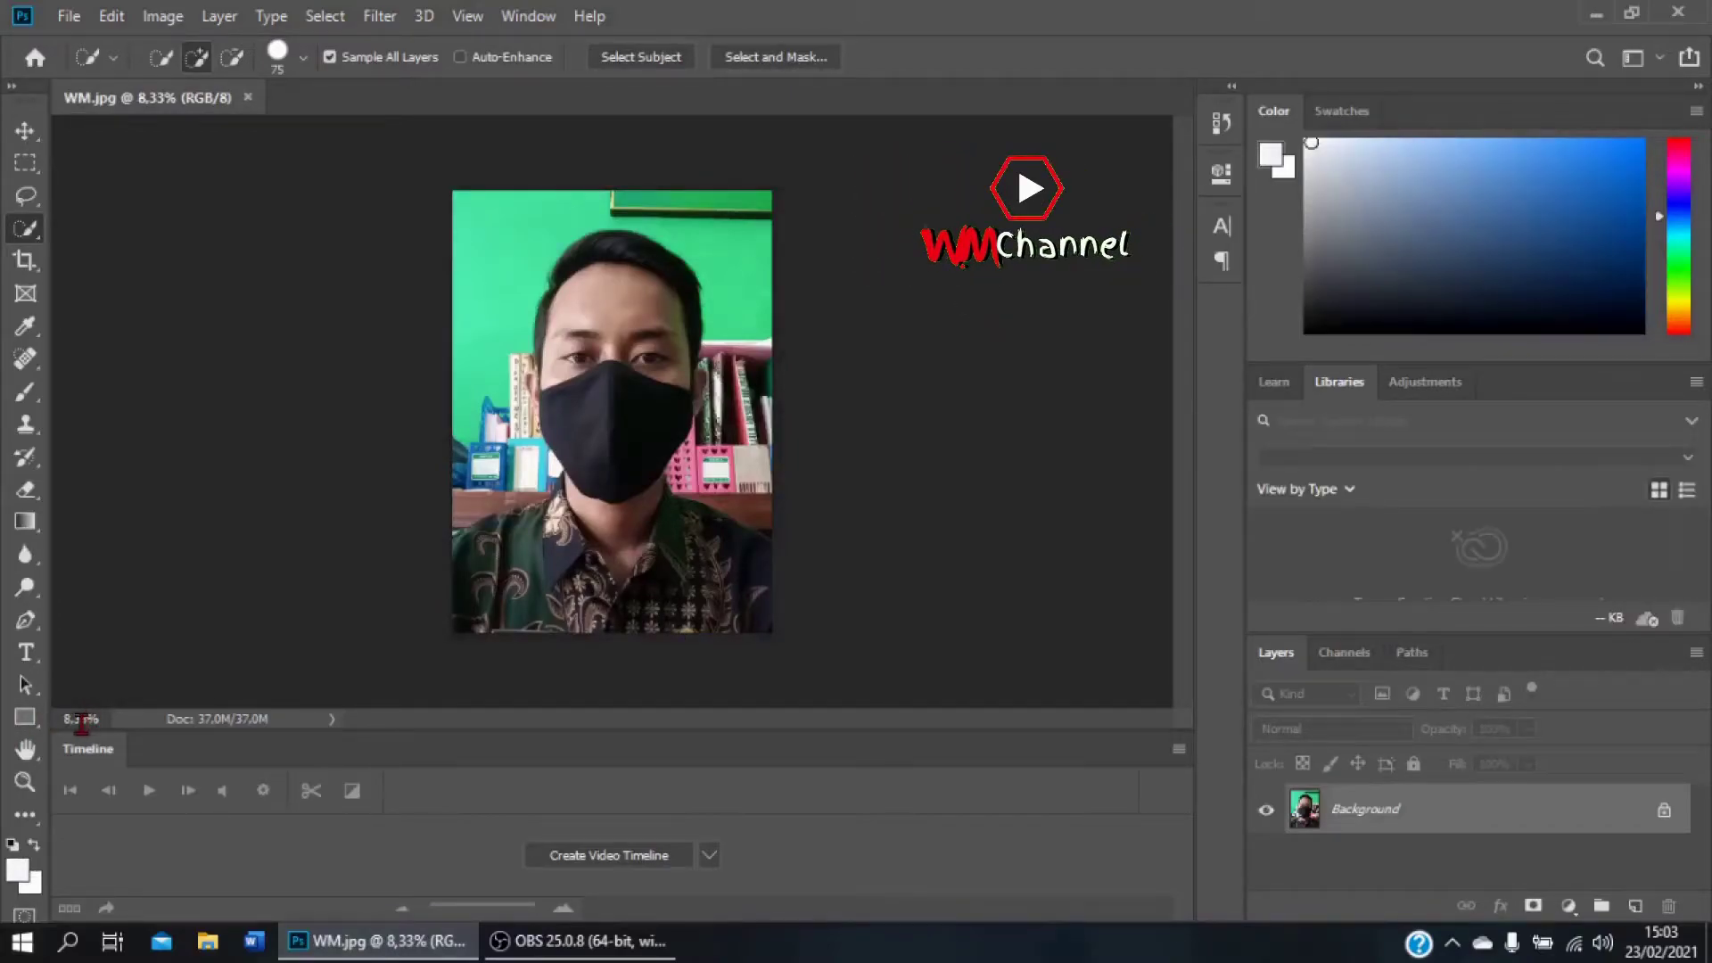
# At 10% zoom, brush Quick Selection over the green wall and books around the head.
pyautogui.click(80, 720)
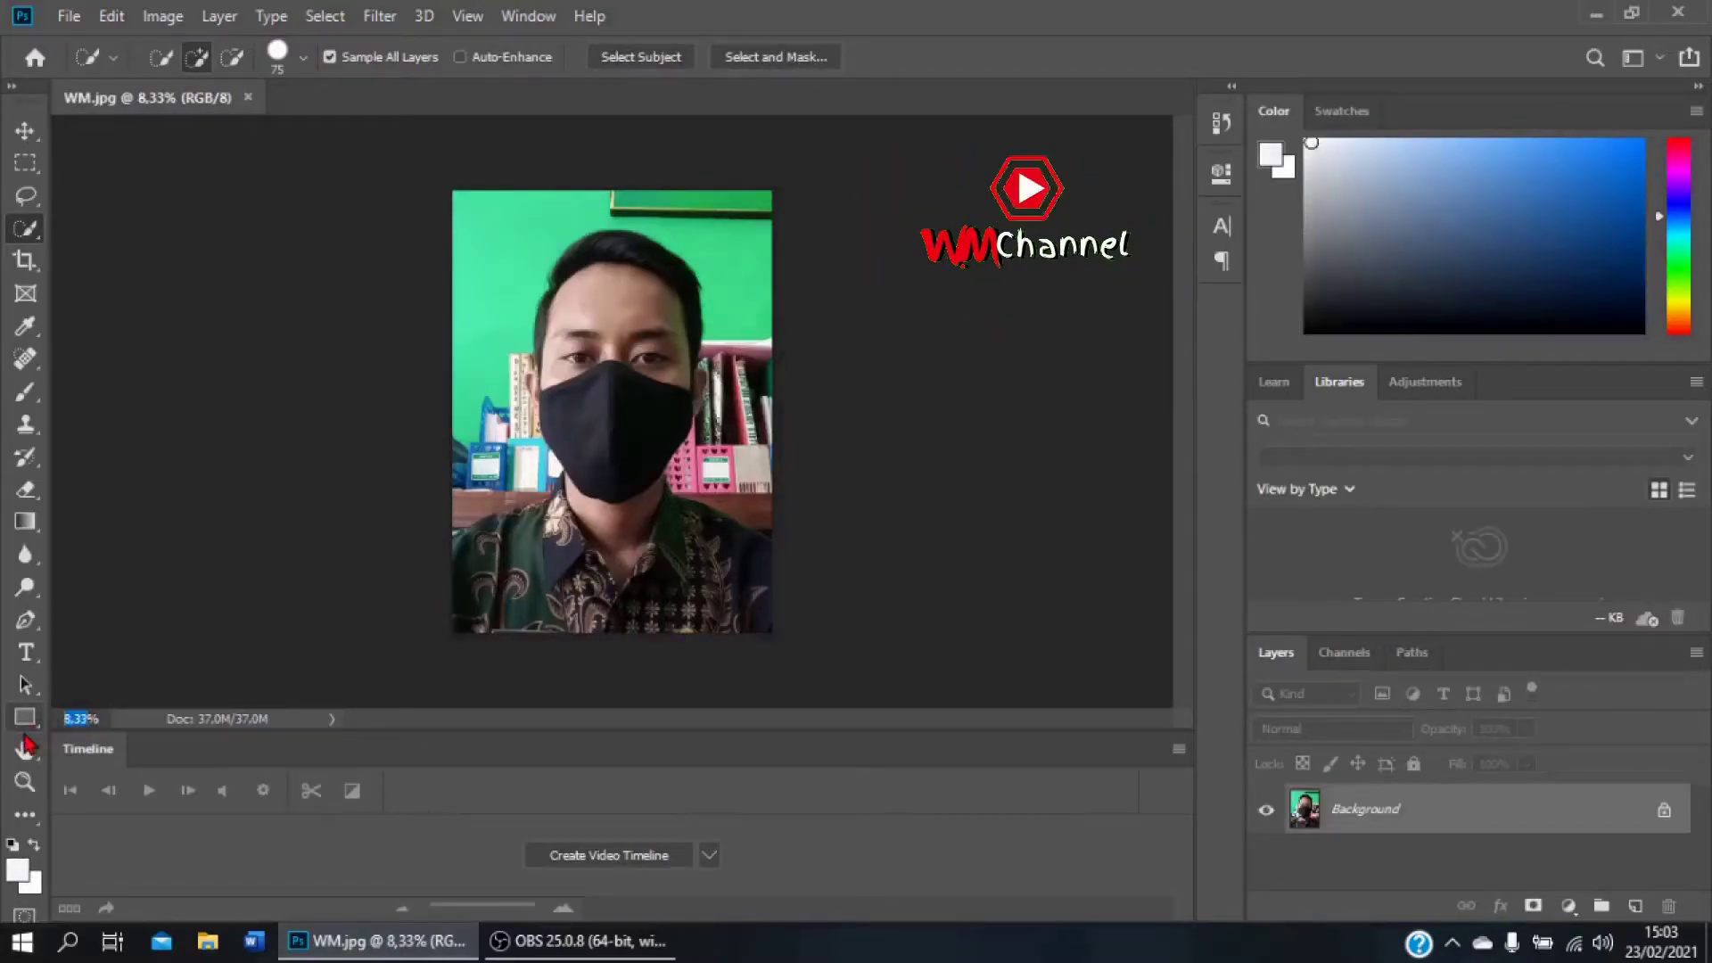
pyautogui.write('10')
pyautogui.press('Return')
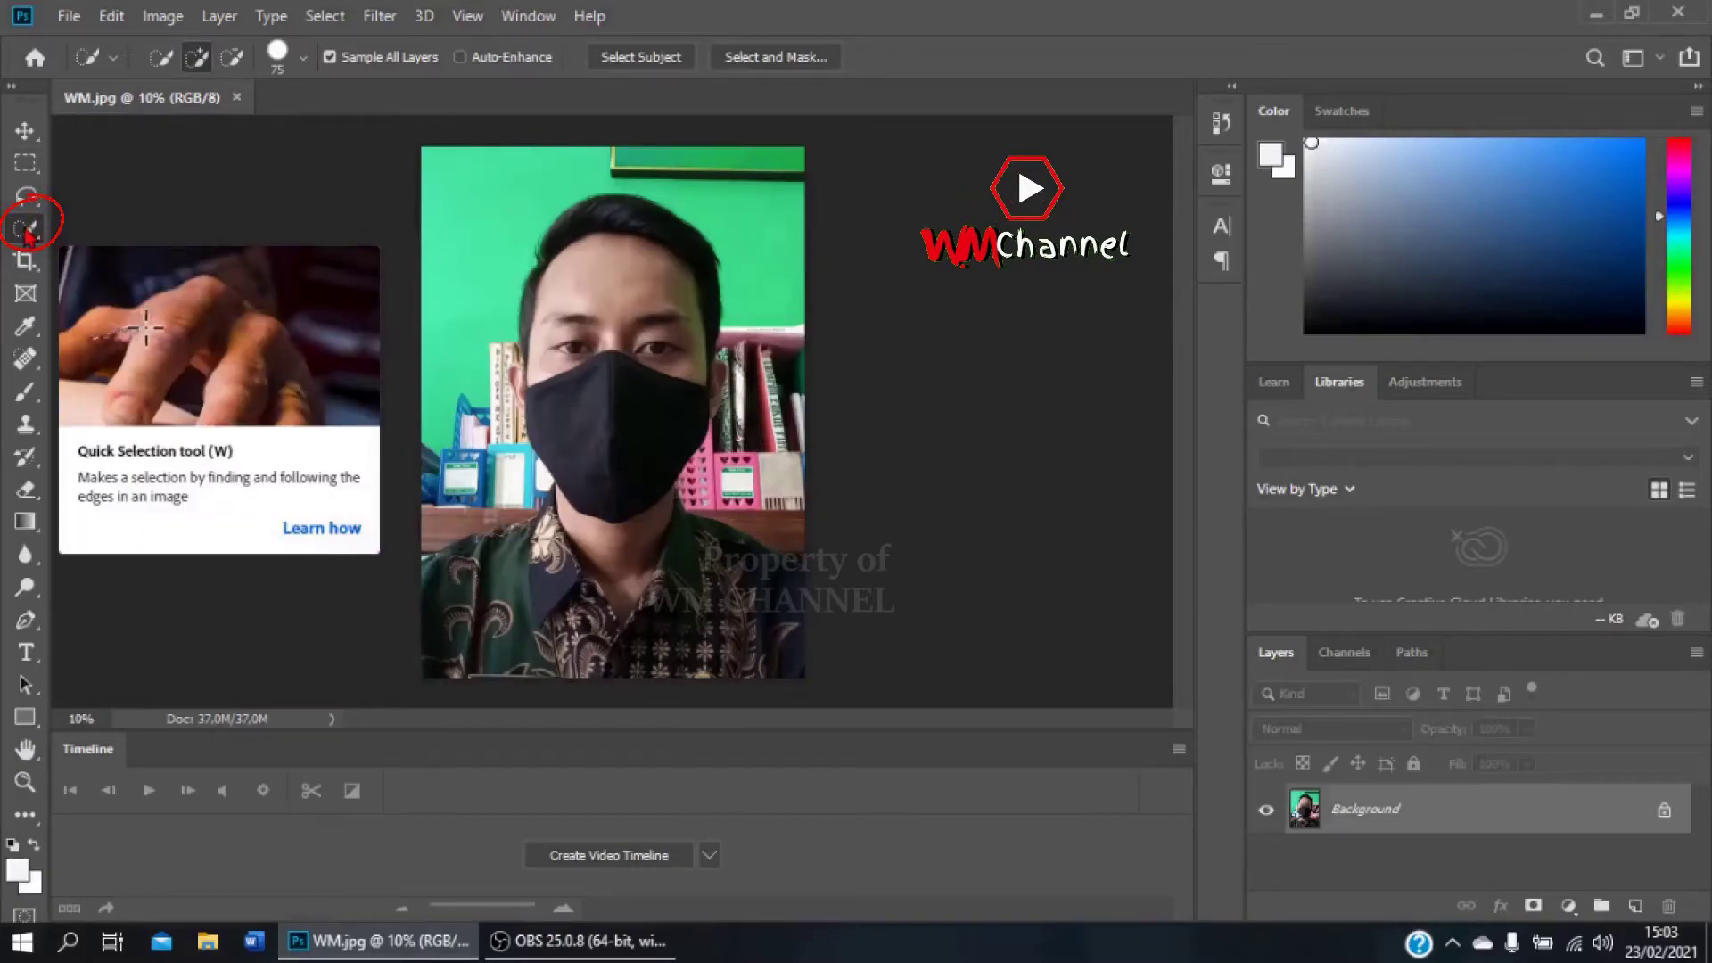
pyautogui.click(27, 230)
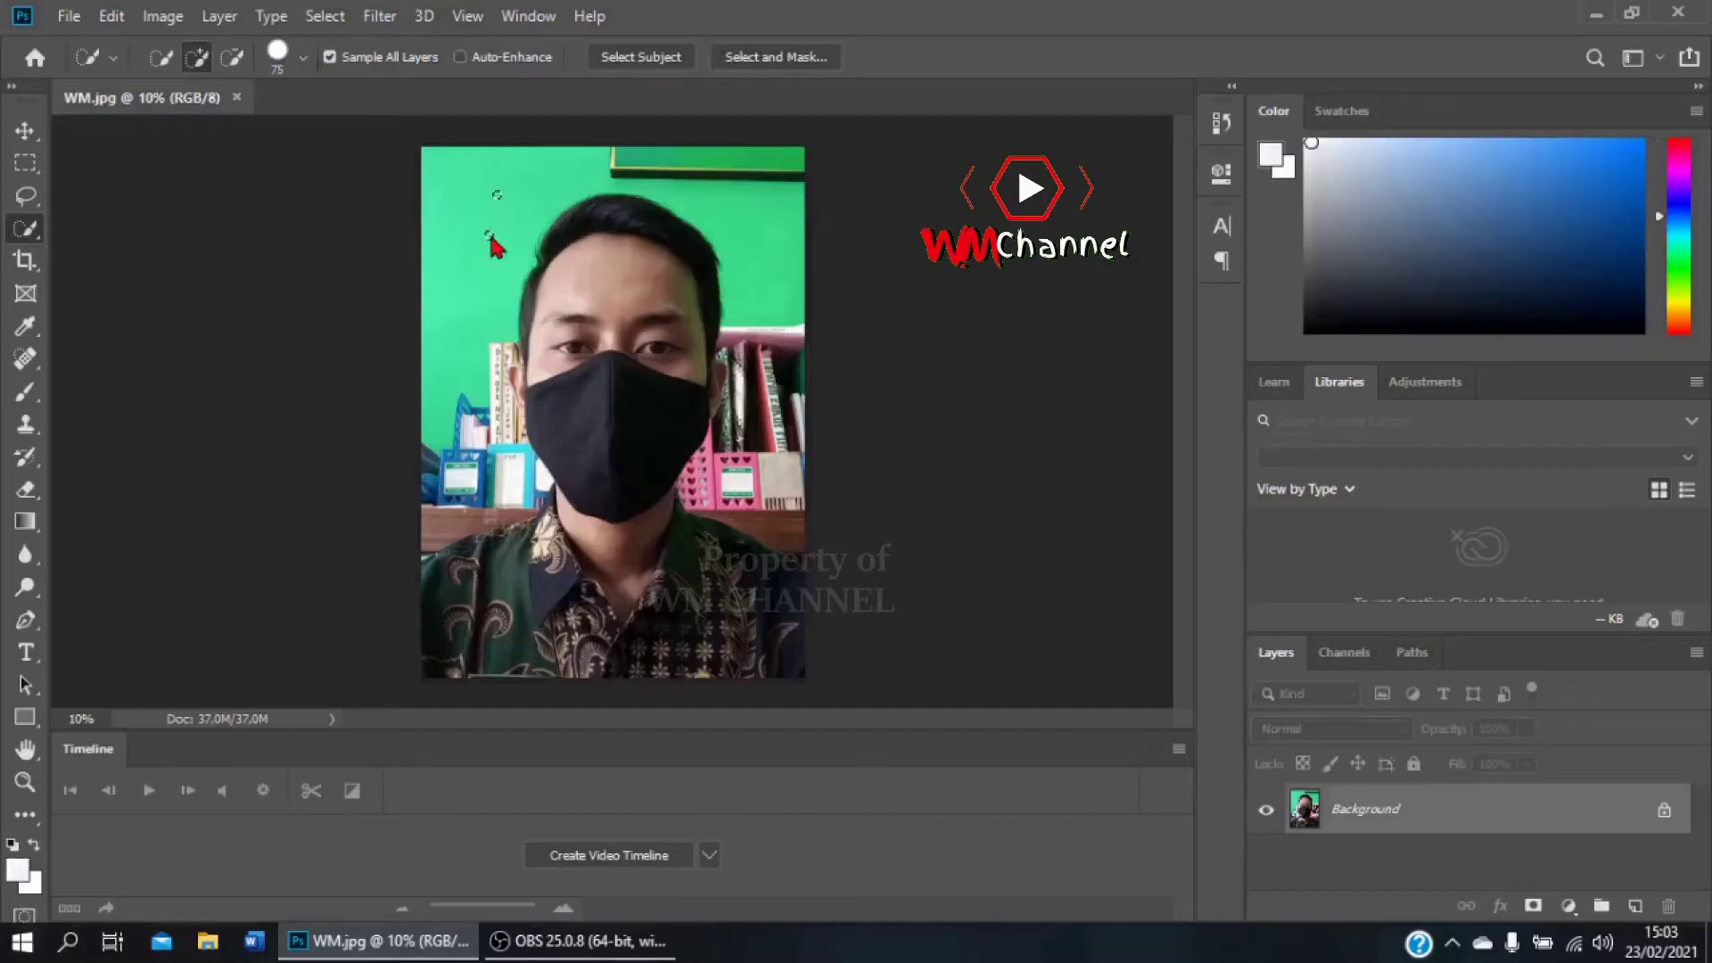
pyautogui.moveTo(491, 219); pyautogui.dragTo(464, 339)
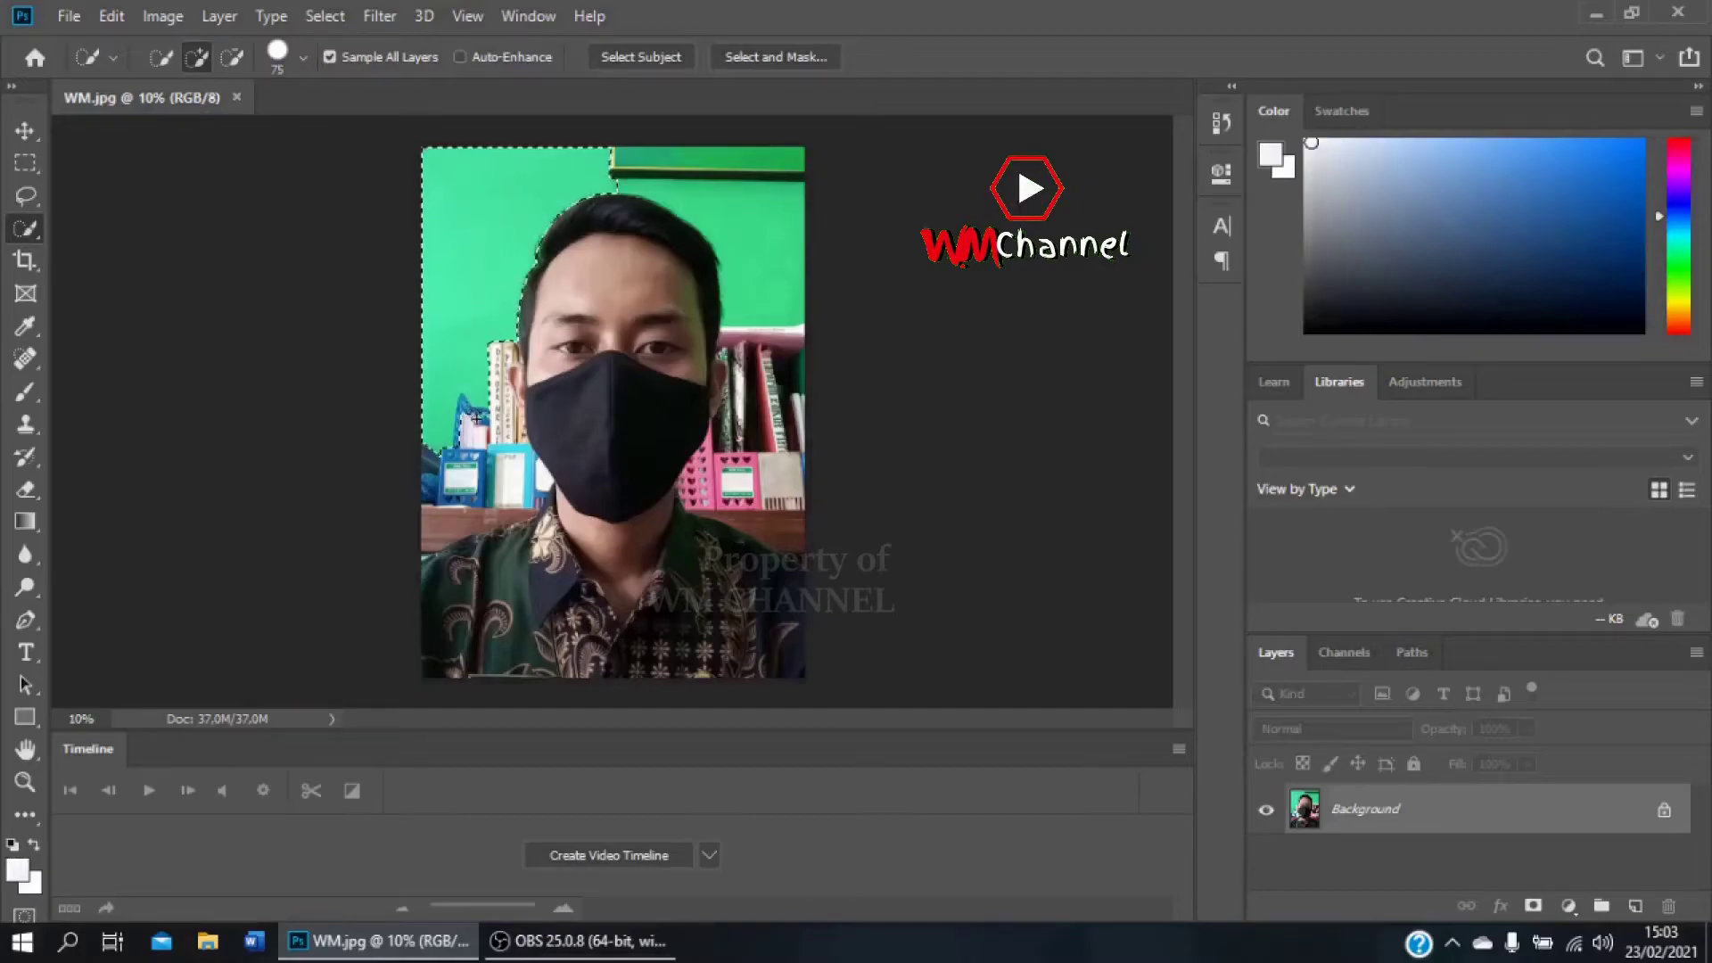
pyautogui.moveTo(459, 488); pyautogui.dragTo(424, 553)
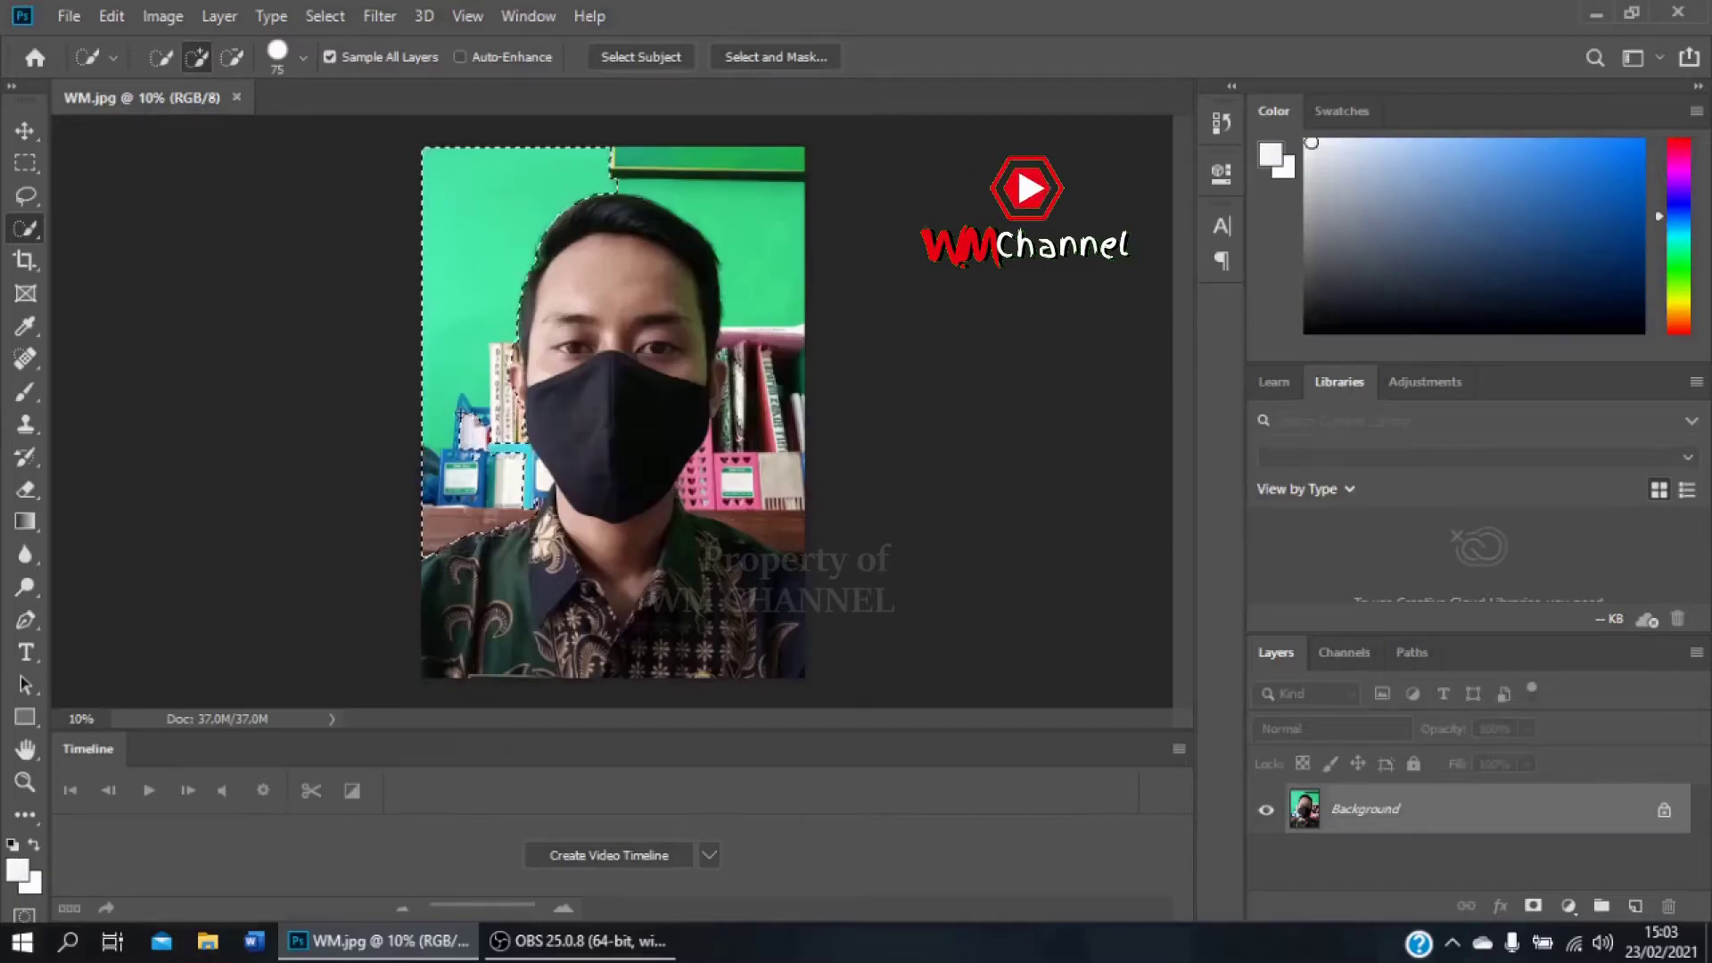
pyautogui.moveTo(486, 437); pyautogui.dragTo(538, 486)
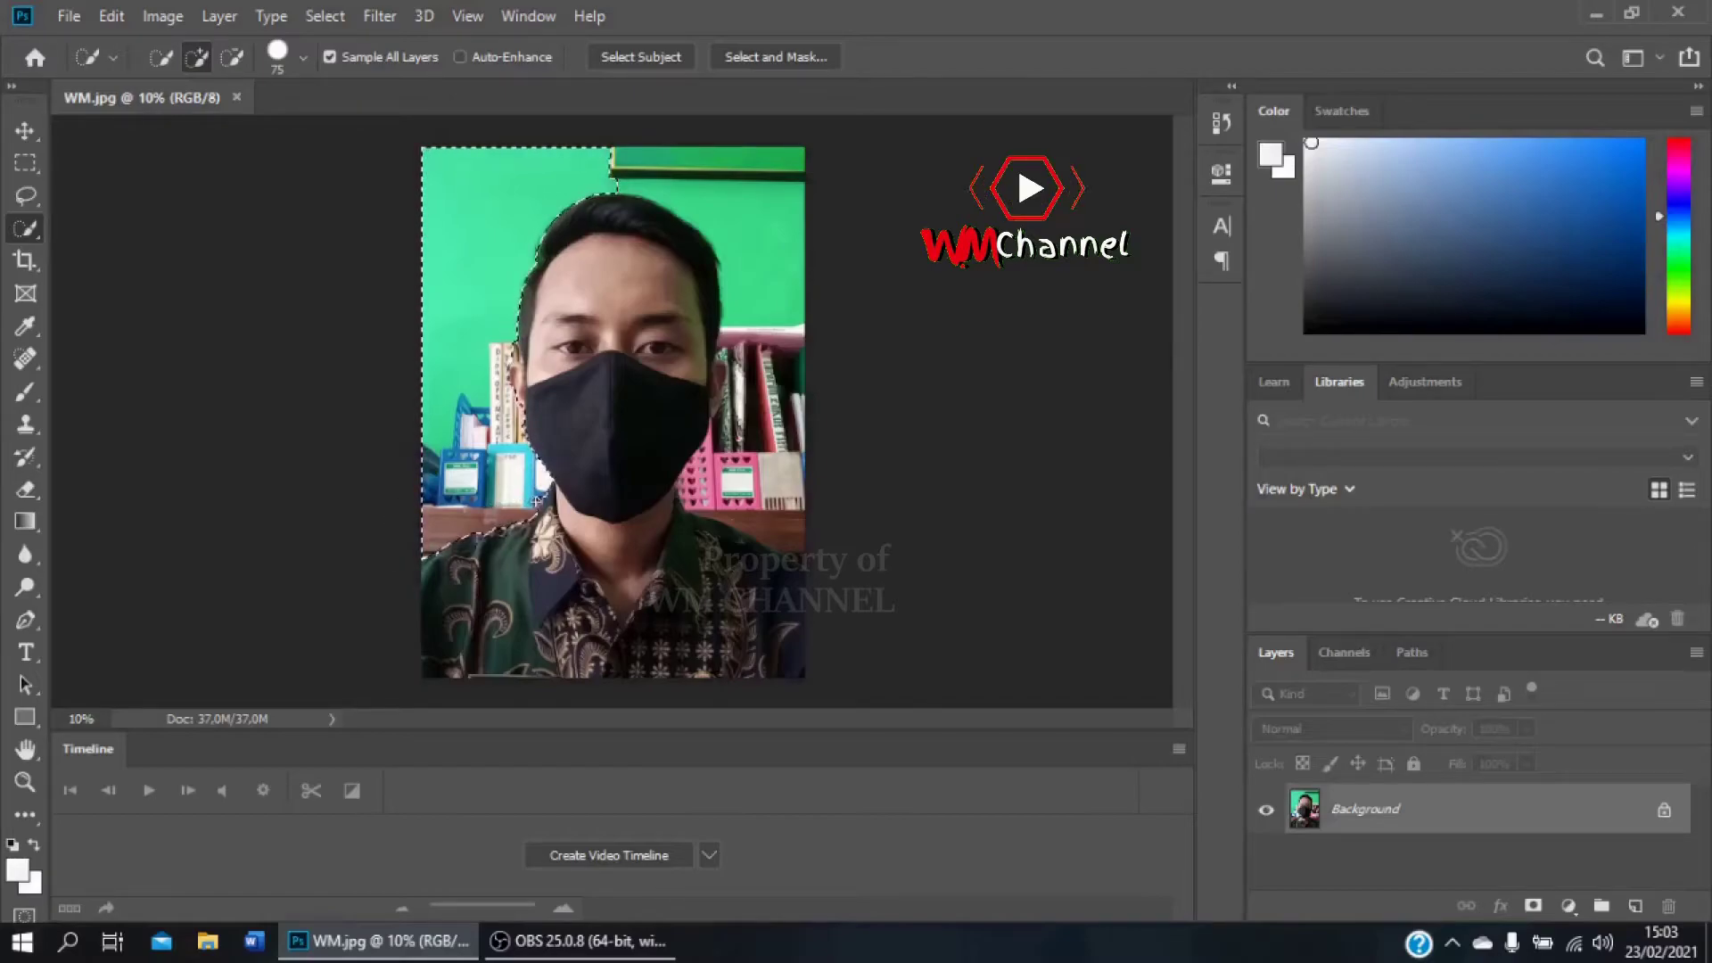
pyautogui.moveTo(767, 179)
pyautogui.mouseDown()
pyautogui.moveTo(760, 437)
pyautogui.moveTo(735, 377)
pyautogui.mouseUp()
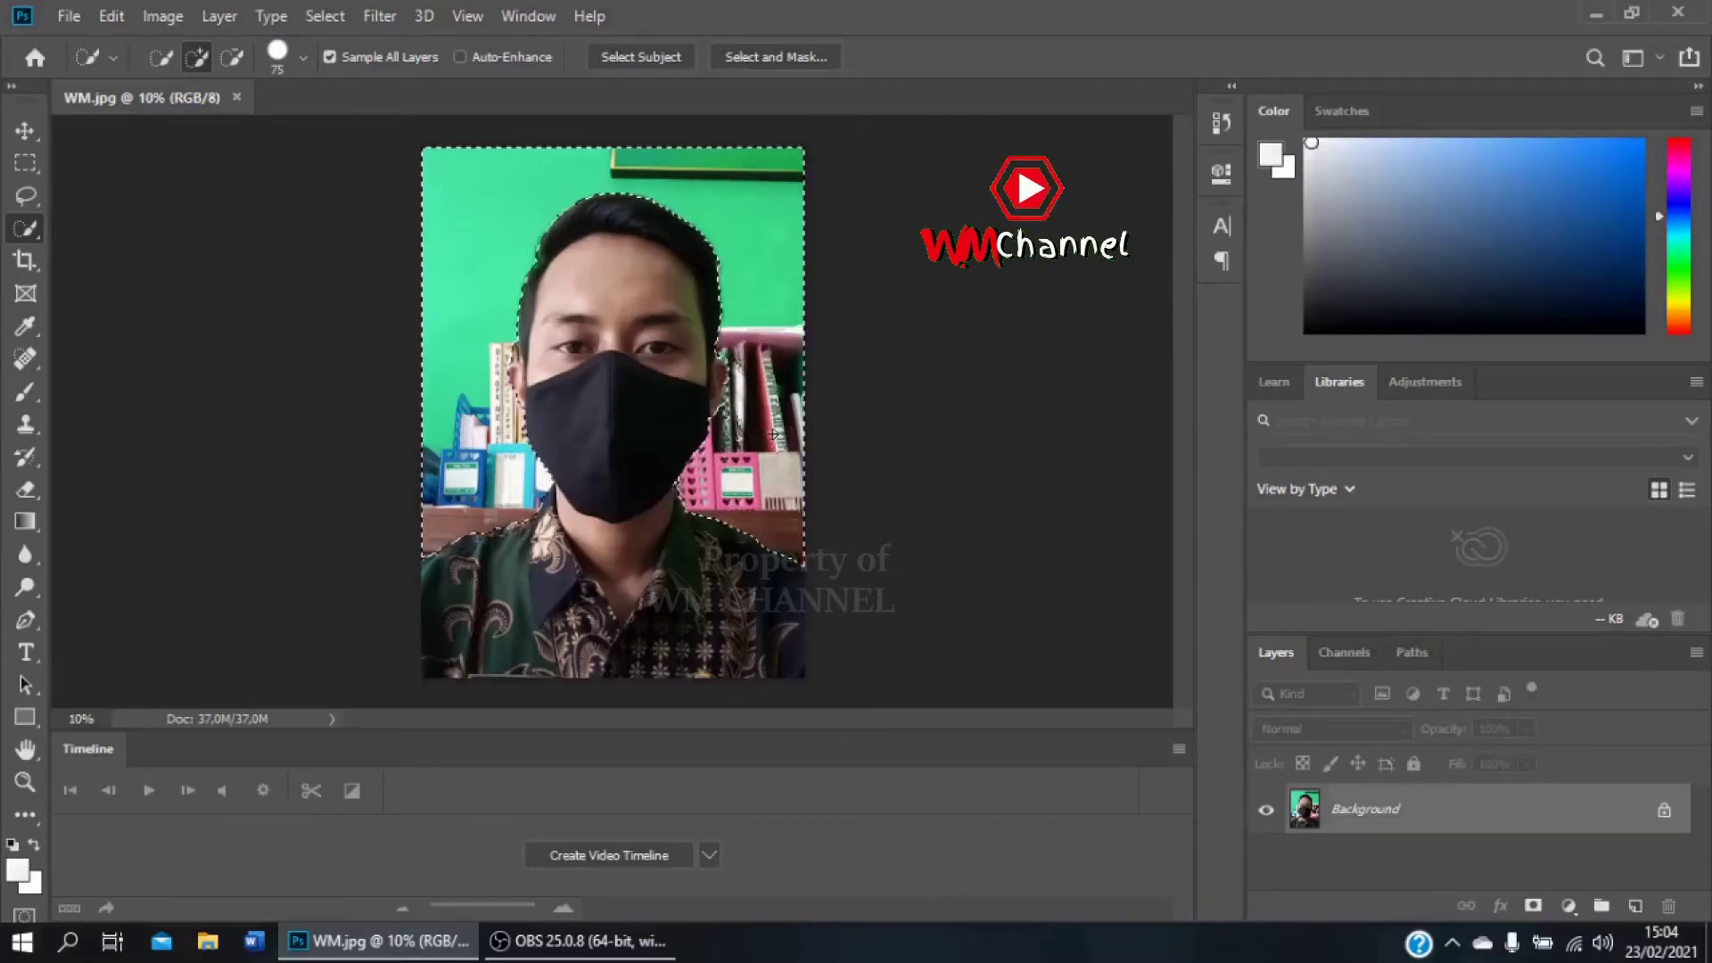
# Shrink the Quick Selection brush to 36 and trim the selection off the ear and hair.
pyautogui.scroll(5, 731, 379)
pyautogui.scroll(2, 1189, 408)
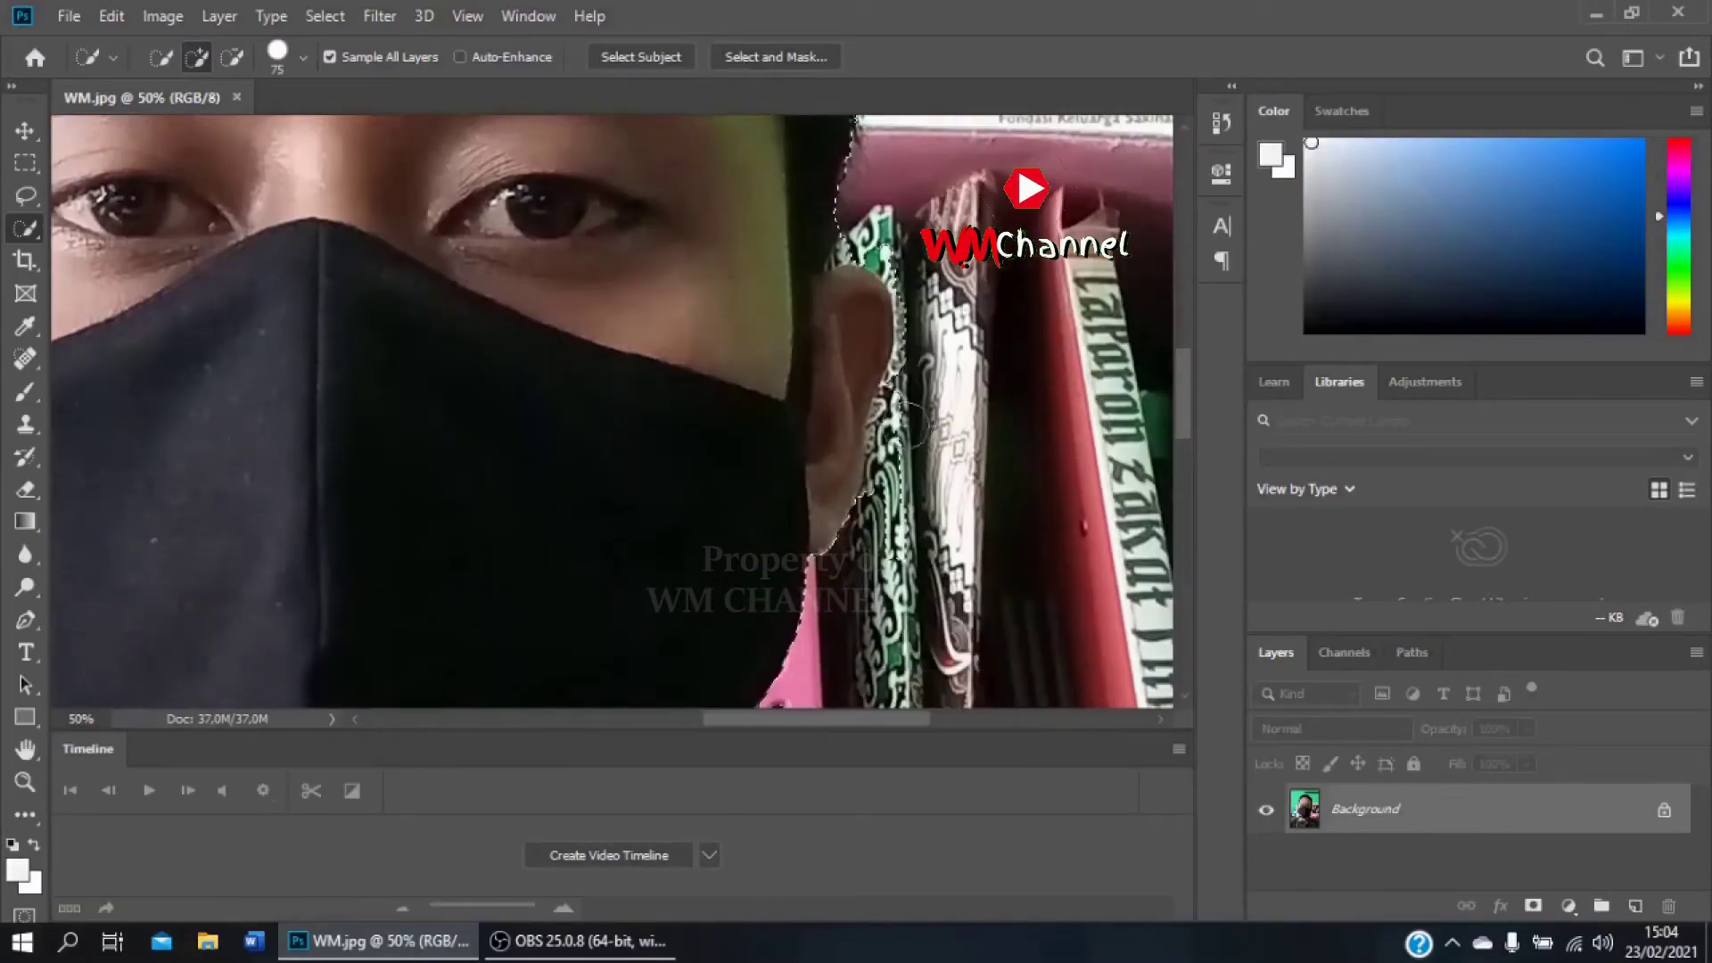
pyautogui.click(277, 56)
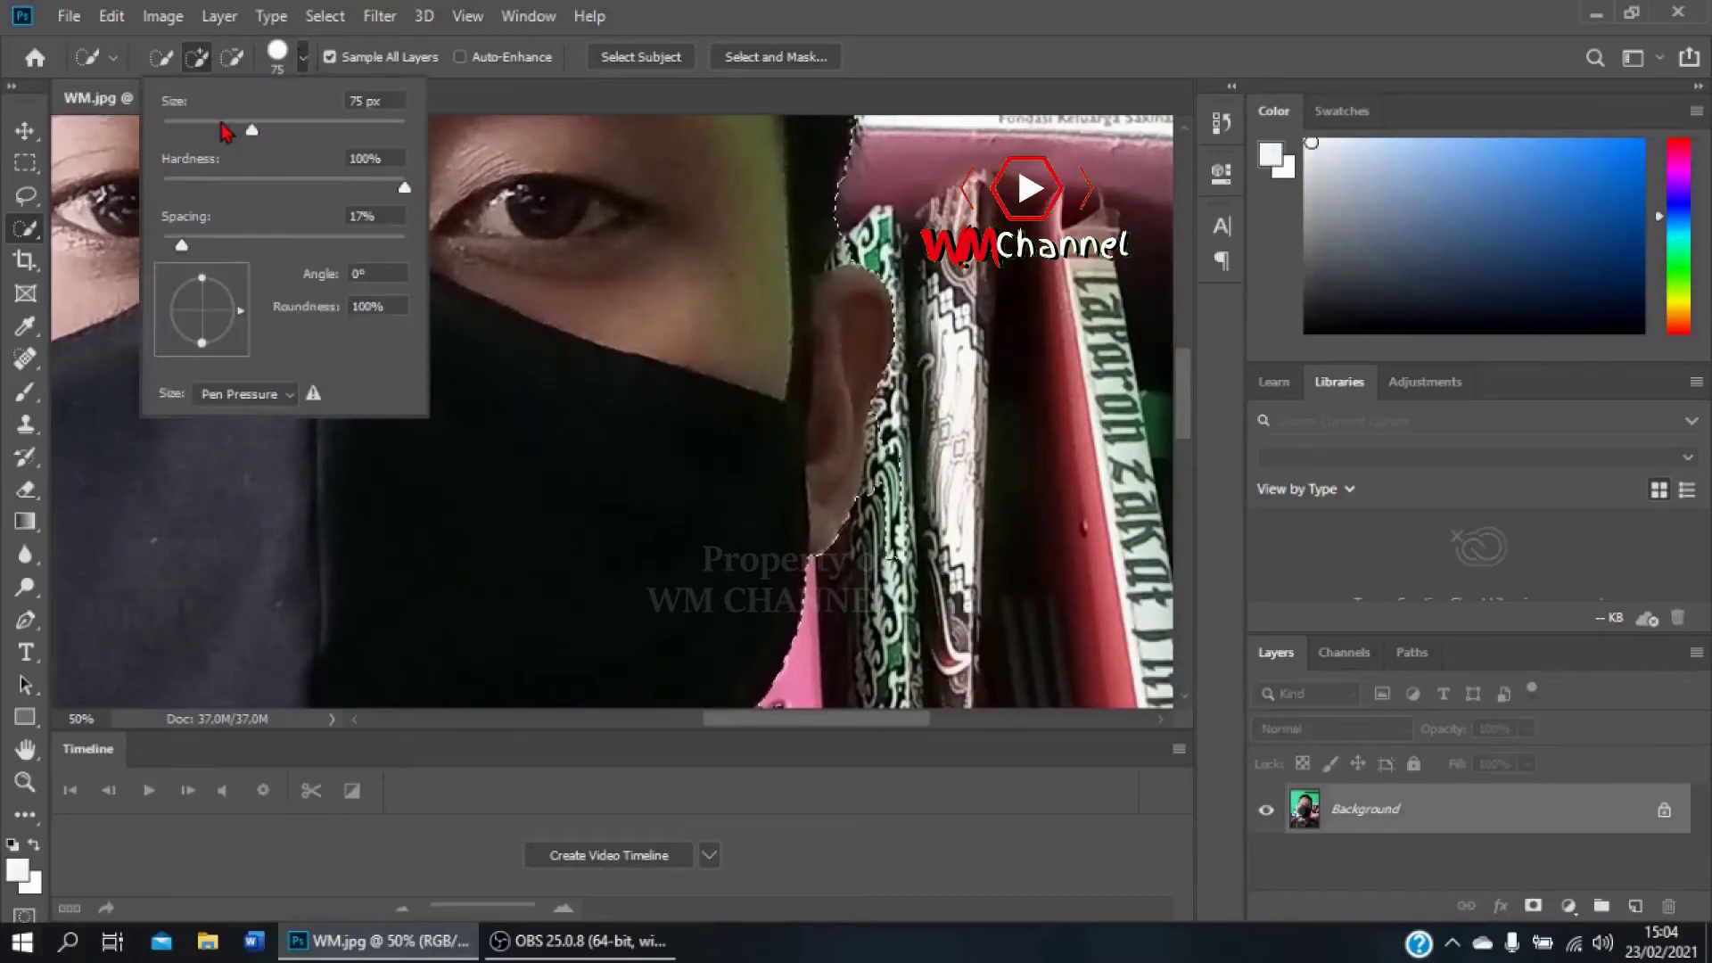
pyautogui.moveTo(259, 164); pyautogui.dragTo(223, 164)
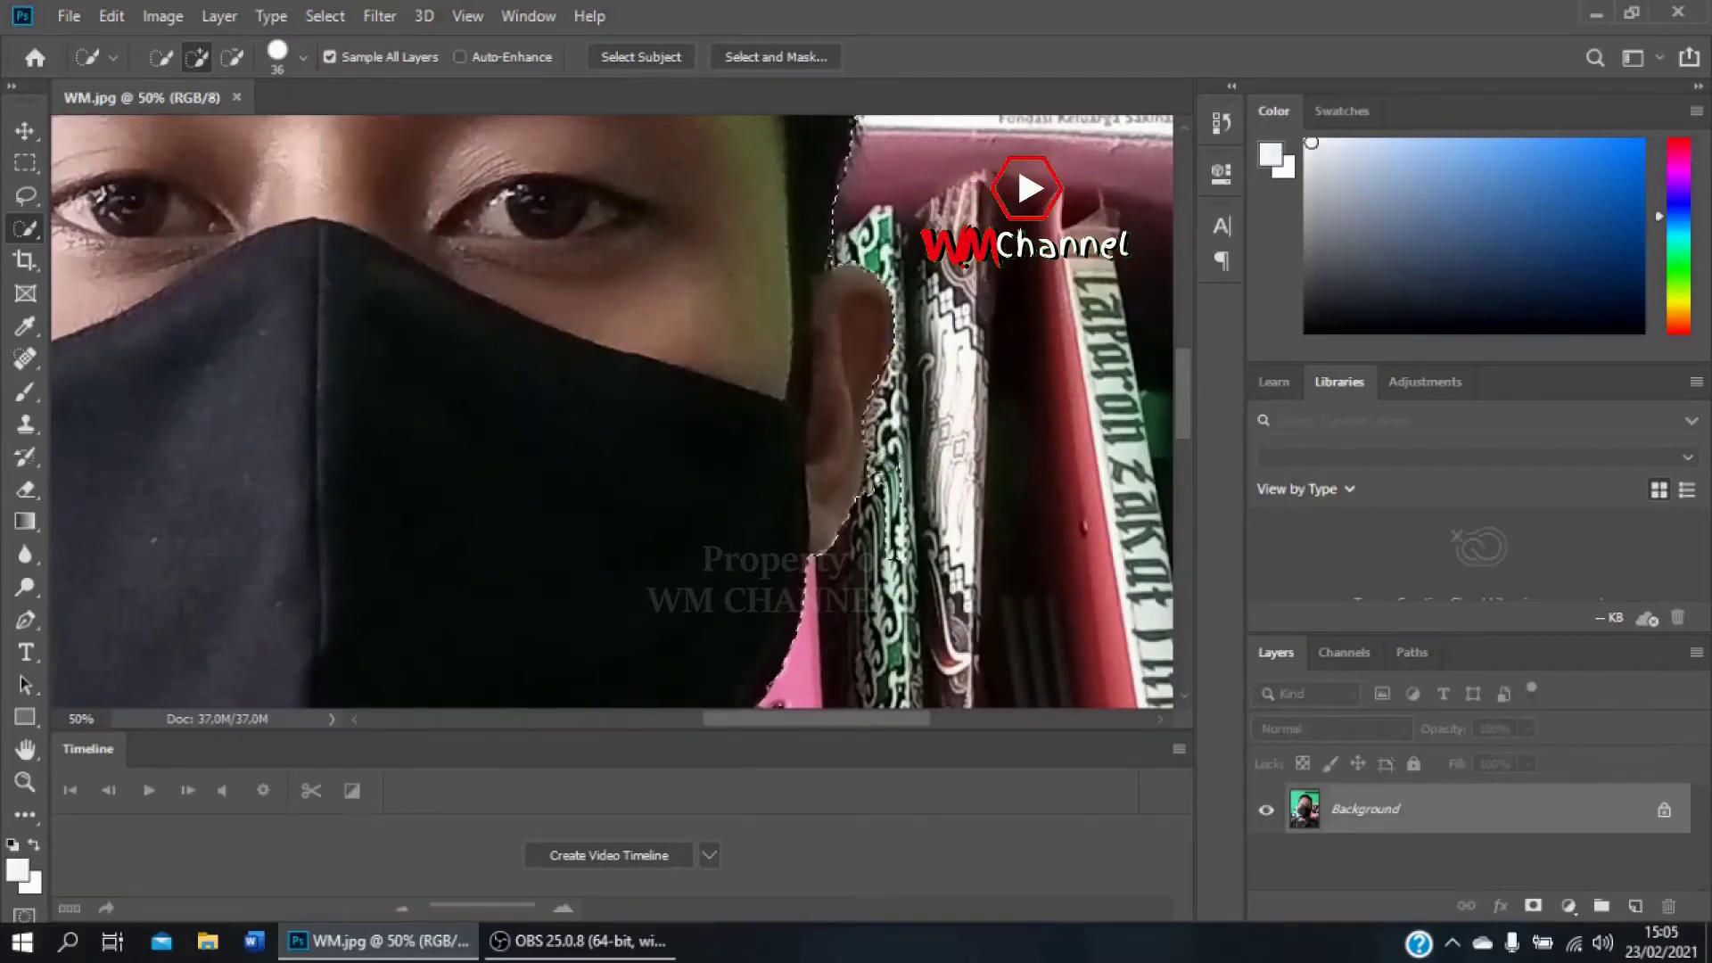
pyautogui.scroll(-5, 1188, 472)
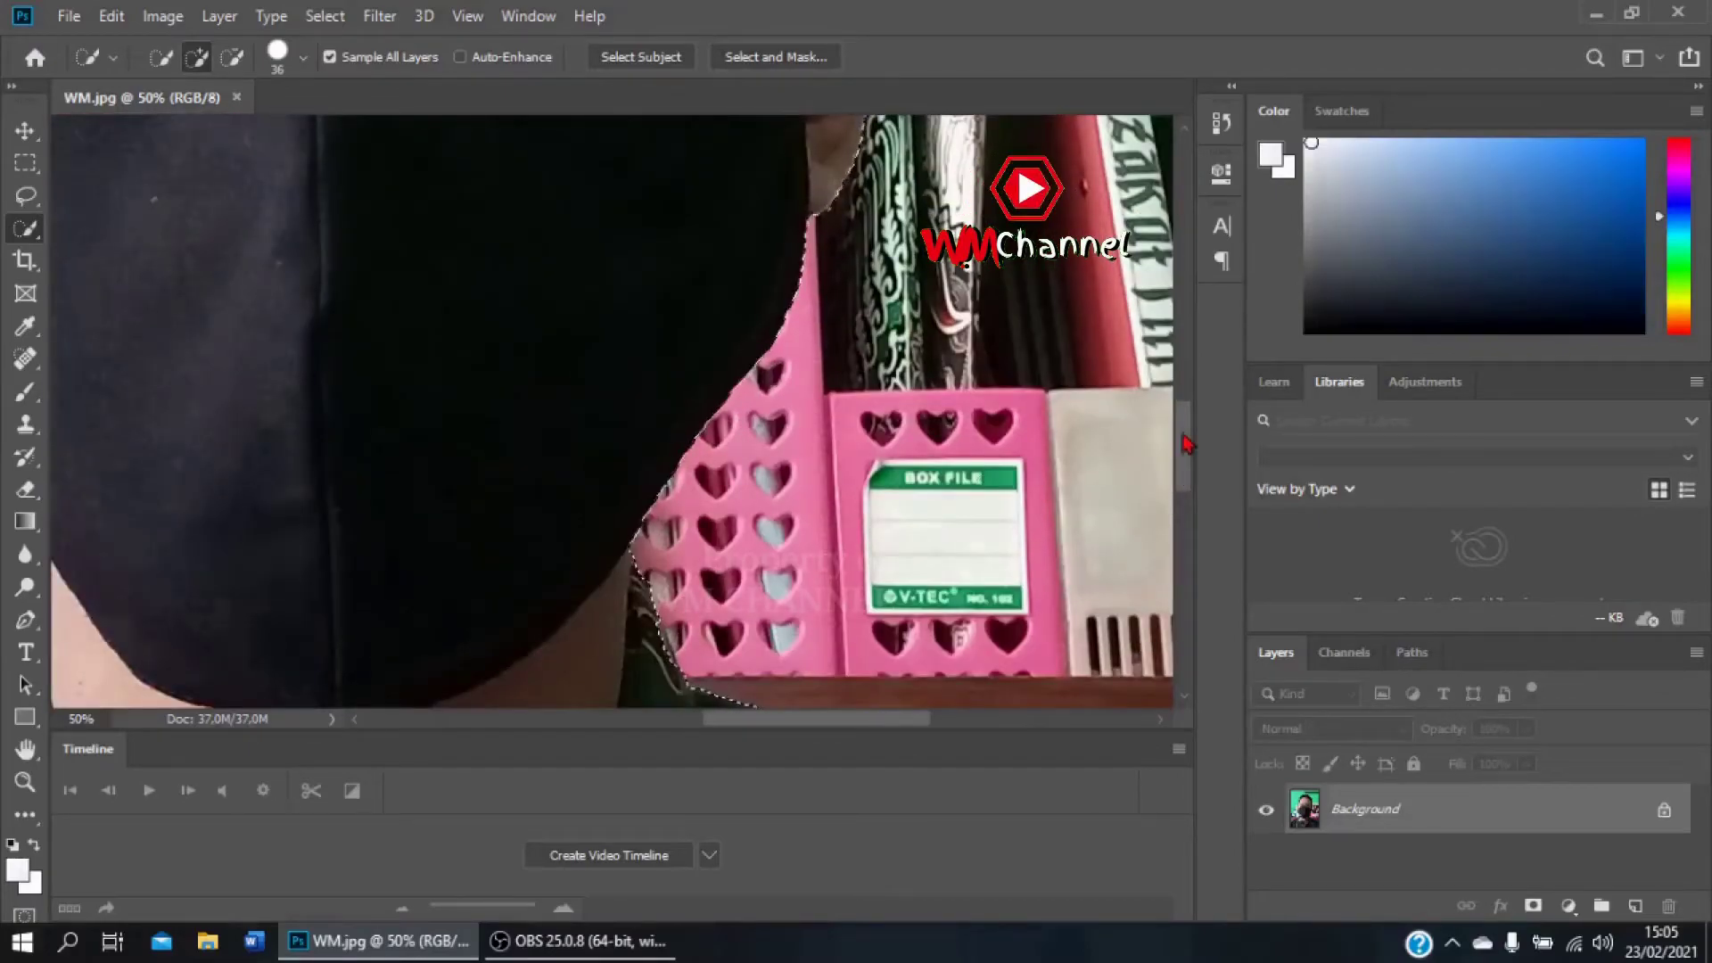
pyautogui.scroll(5, 570, 481)
pyautogui.scroll(-2, 469, 372)
pyautogui.hscroll(-3, 468, 372)
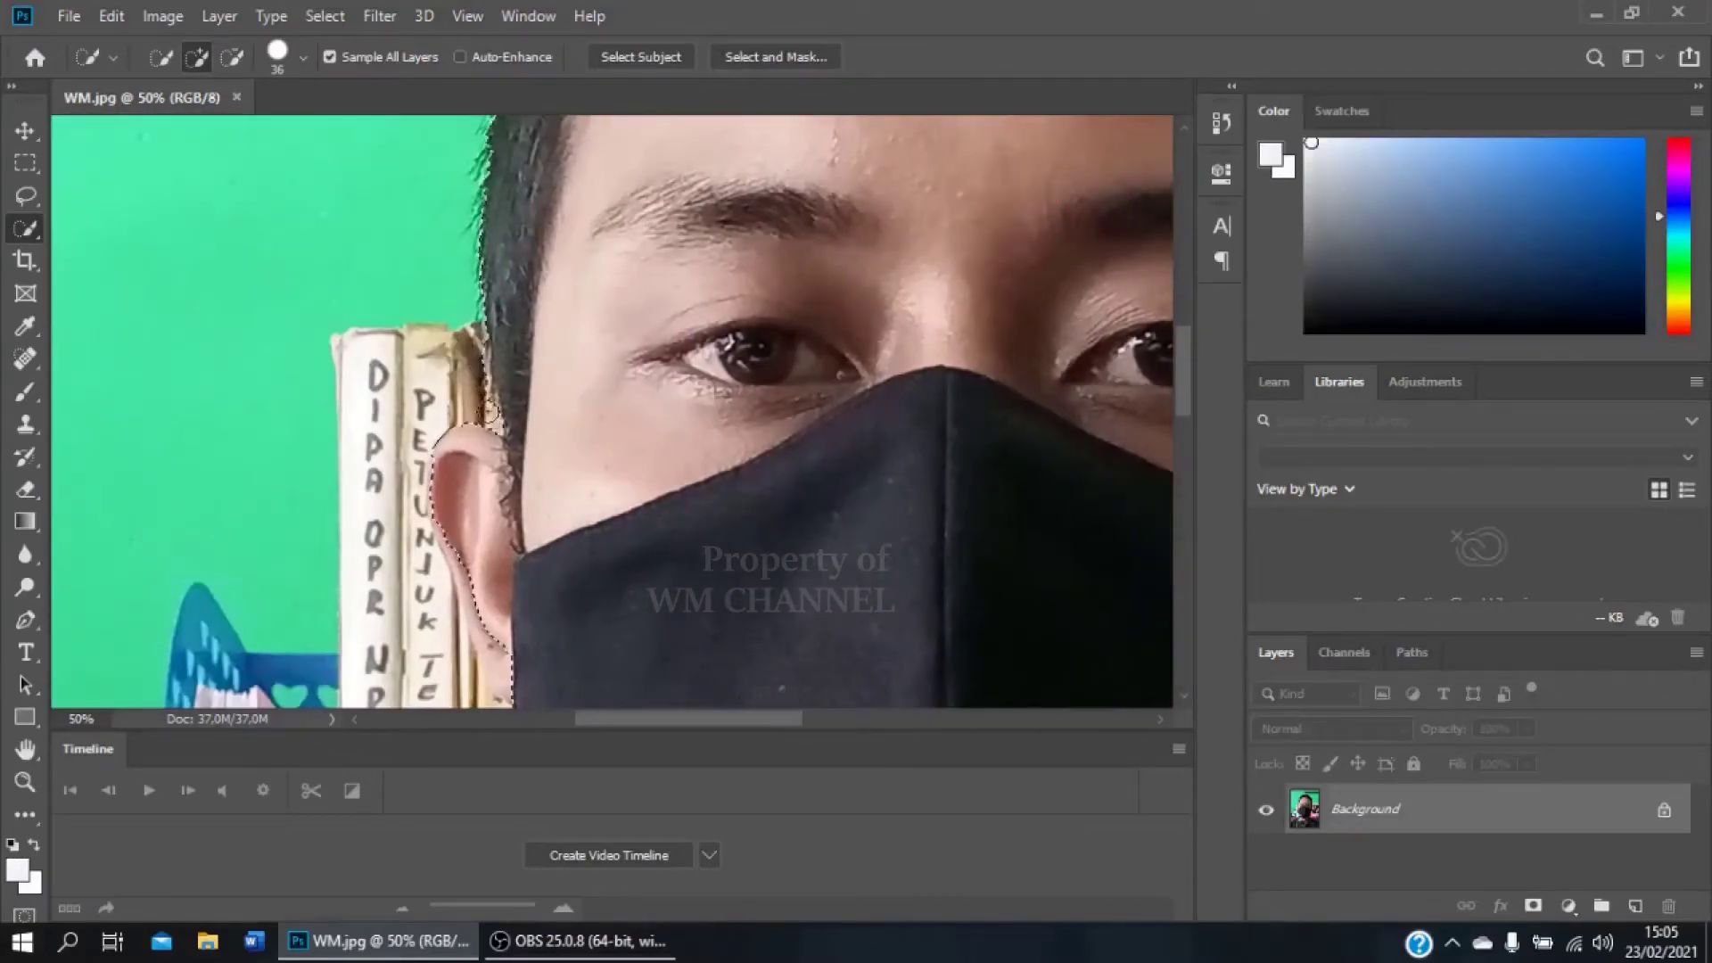
pyautogui.moveTo(468, 372)
pyautogui.mouseDown()
pyautogui.moveTo(491, 630)
pyautogui.moveTo(442, 464)
pyautogui.moveTo(486, 695)
pyautogui.mouseUp()
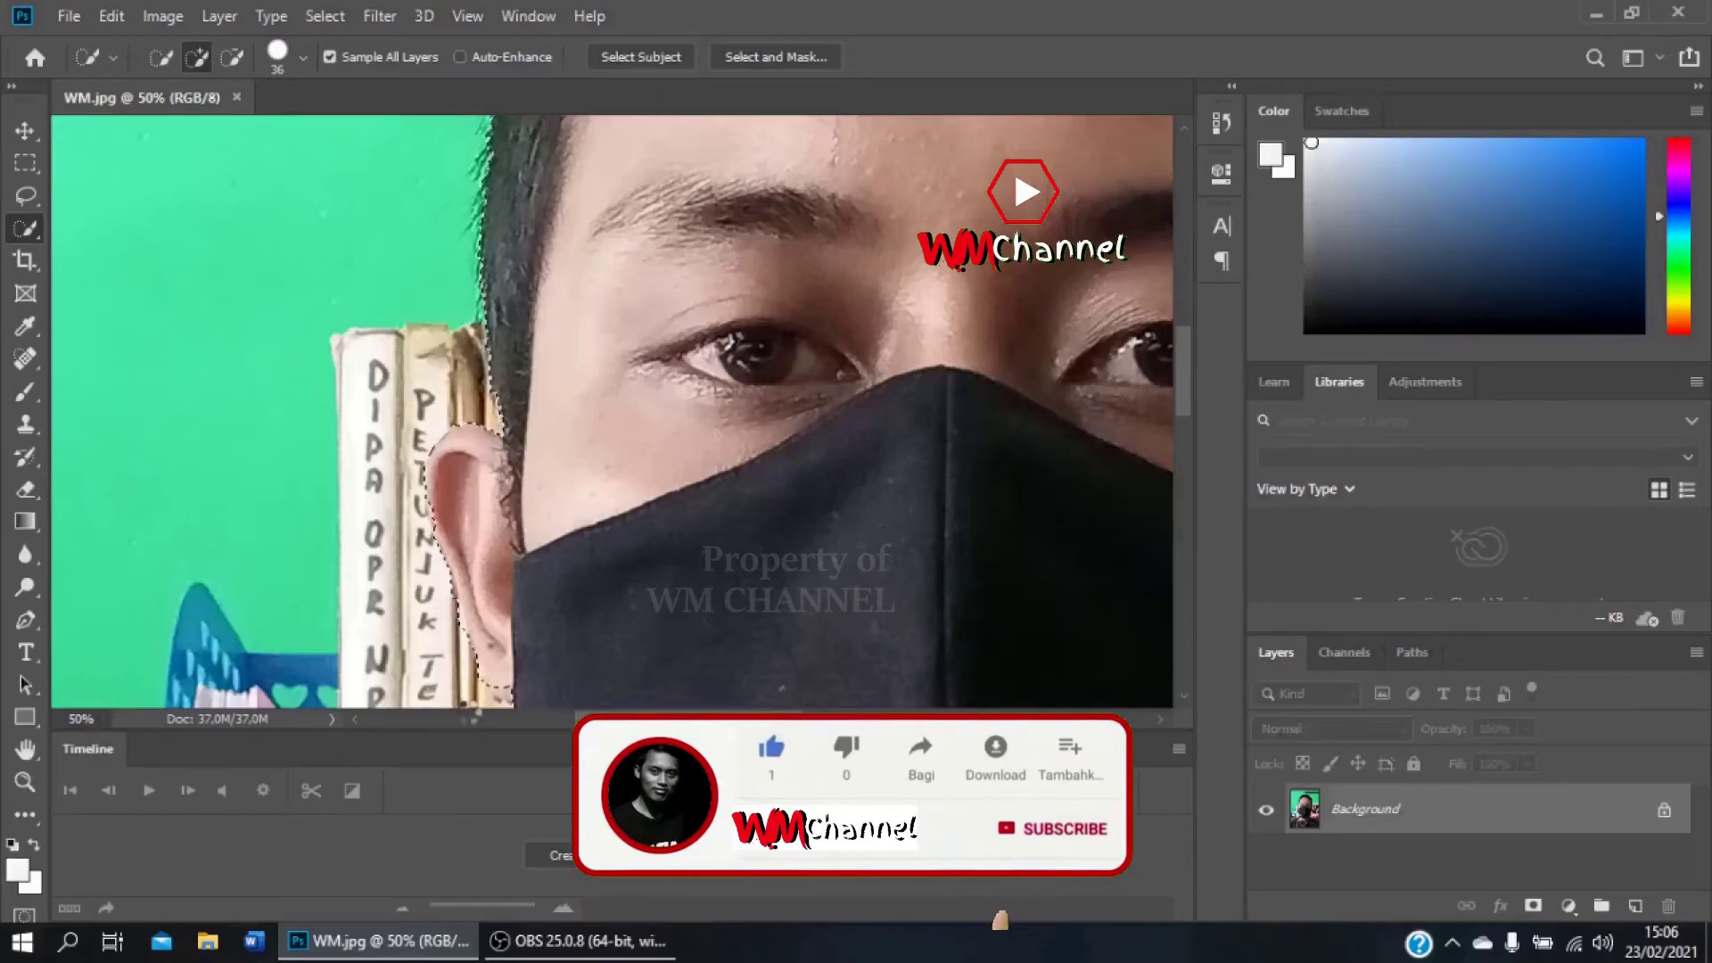
# Subtract stray areas along the shoulder edge from the selection and zoom back out.
pyautogui.scroll(-5, 499, 317)
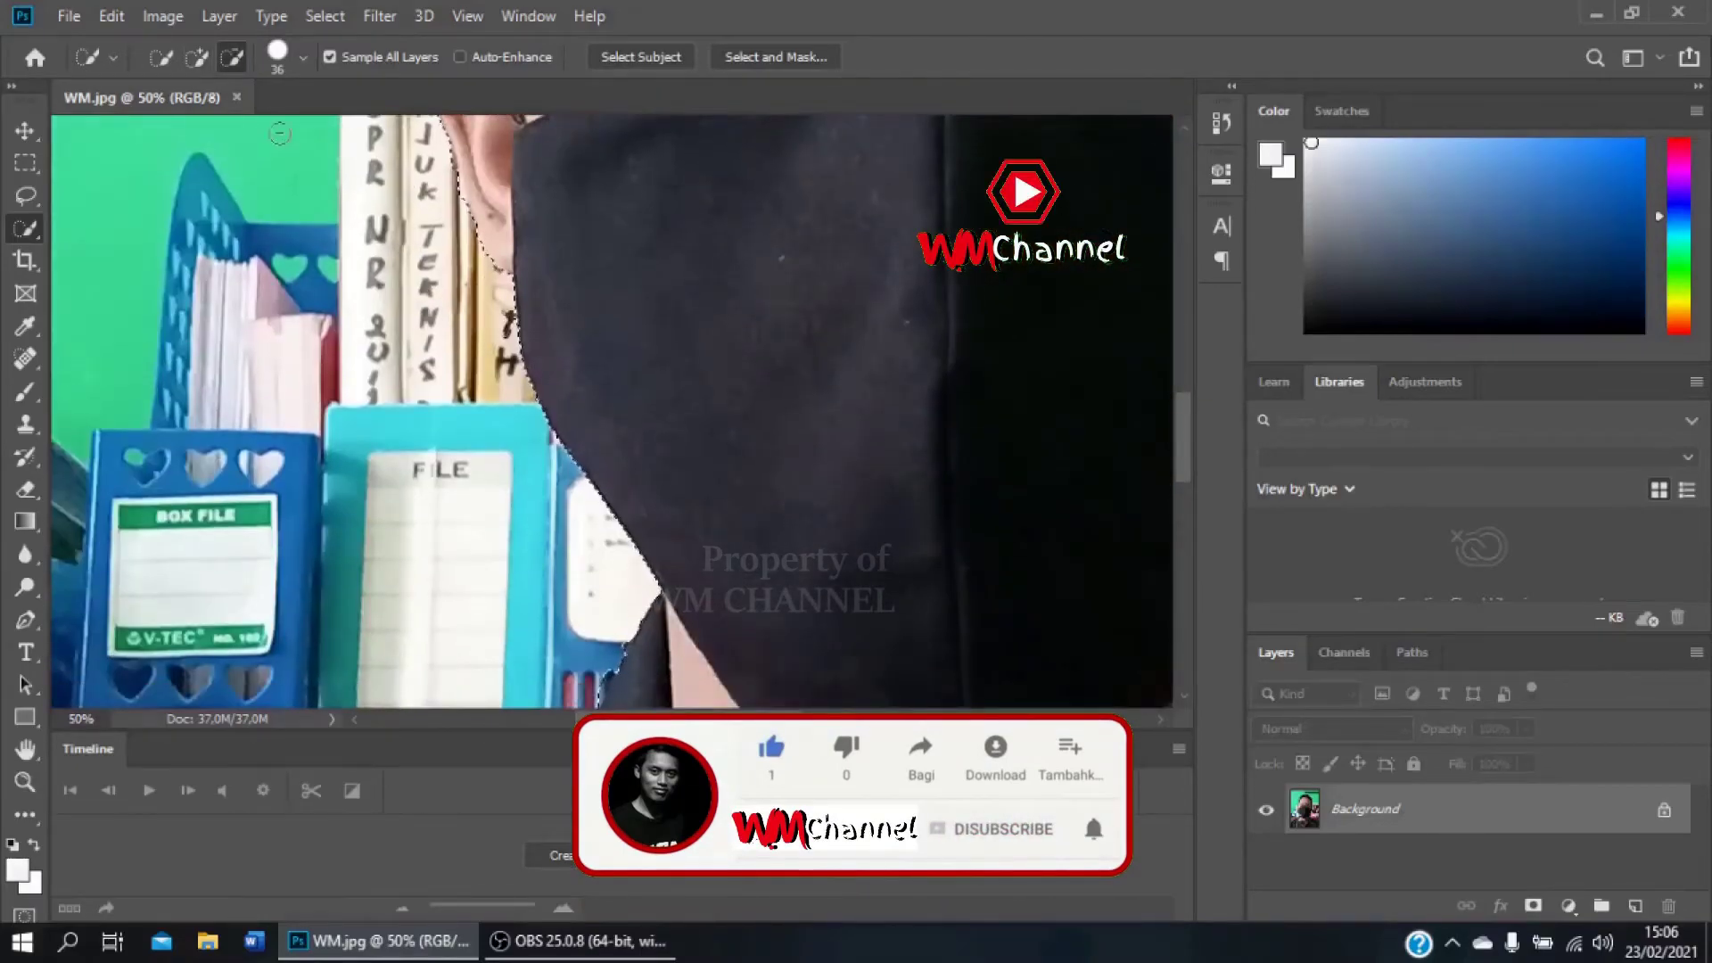
pyautogui.scroll(-4, 604, 314)
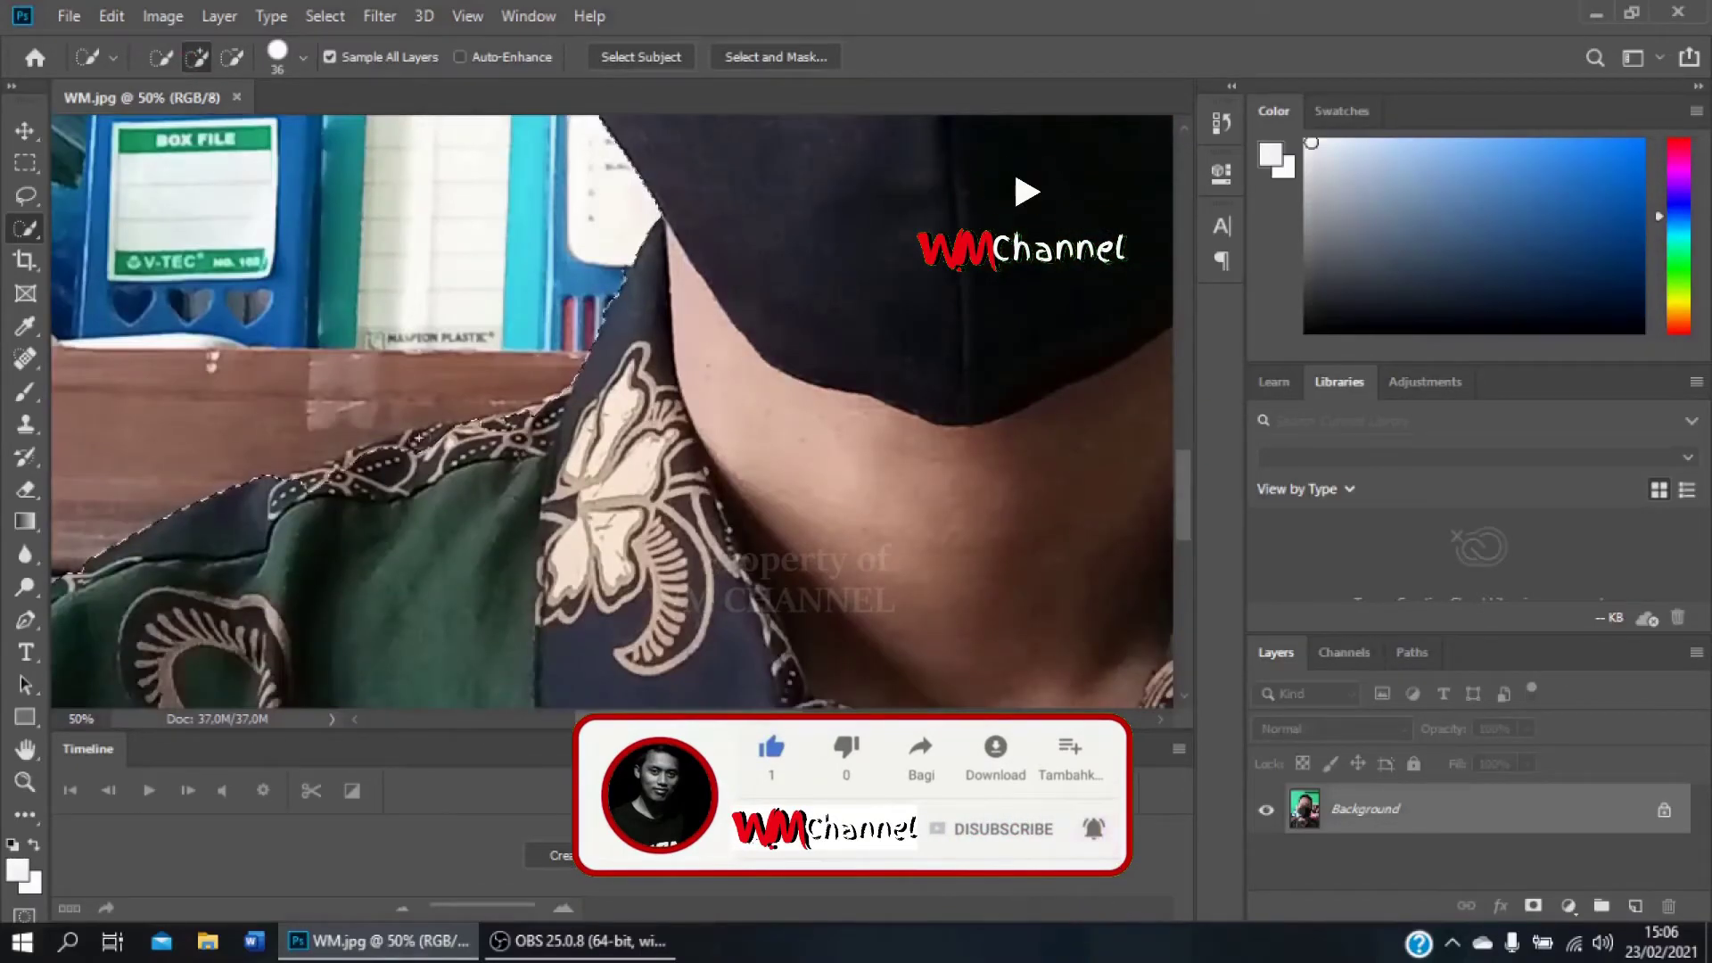
pyautogui.press('alt')
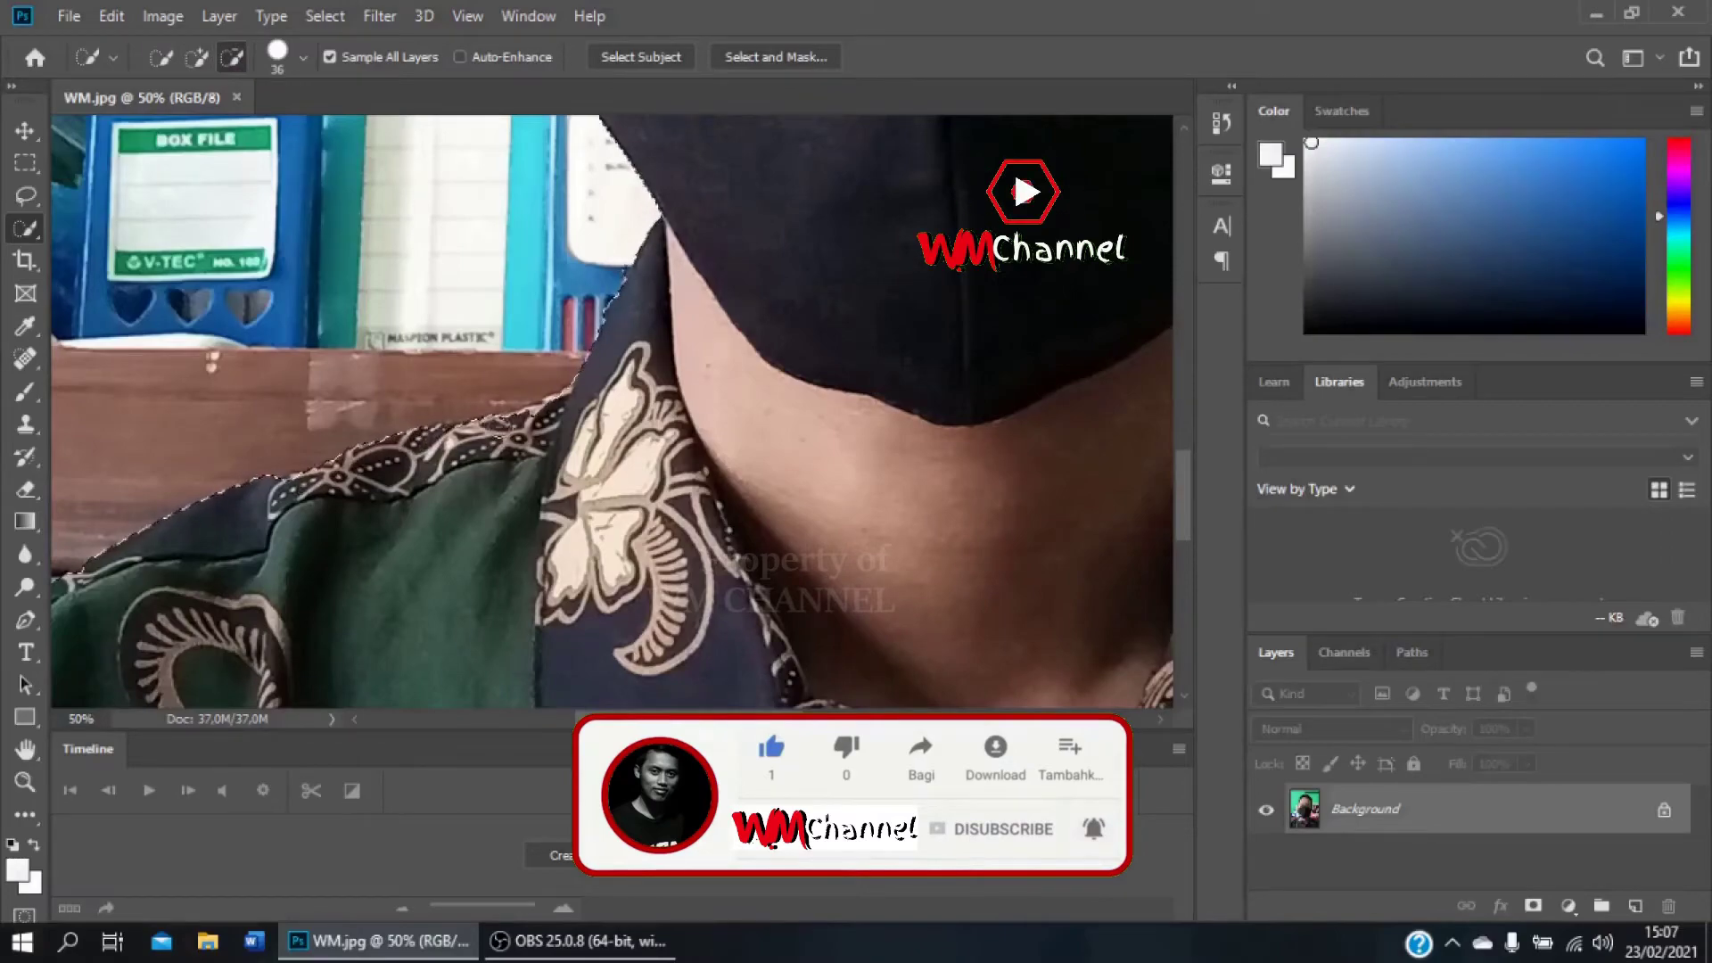
pyautogui.moveTo(771, 726); pyautogui.dragTo(780, 726)
pyautogui.scroll(-3, 780, 624)
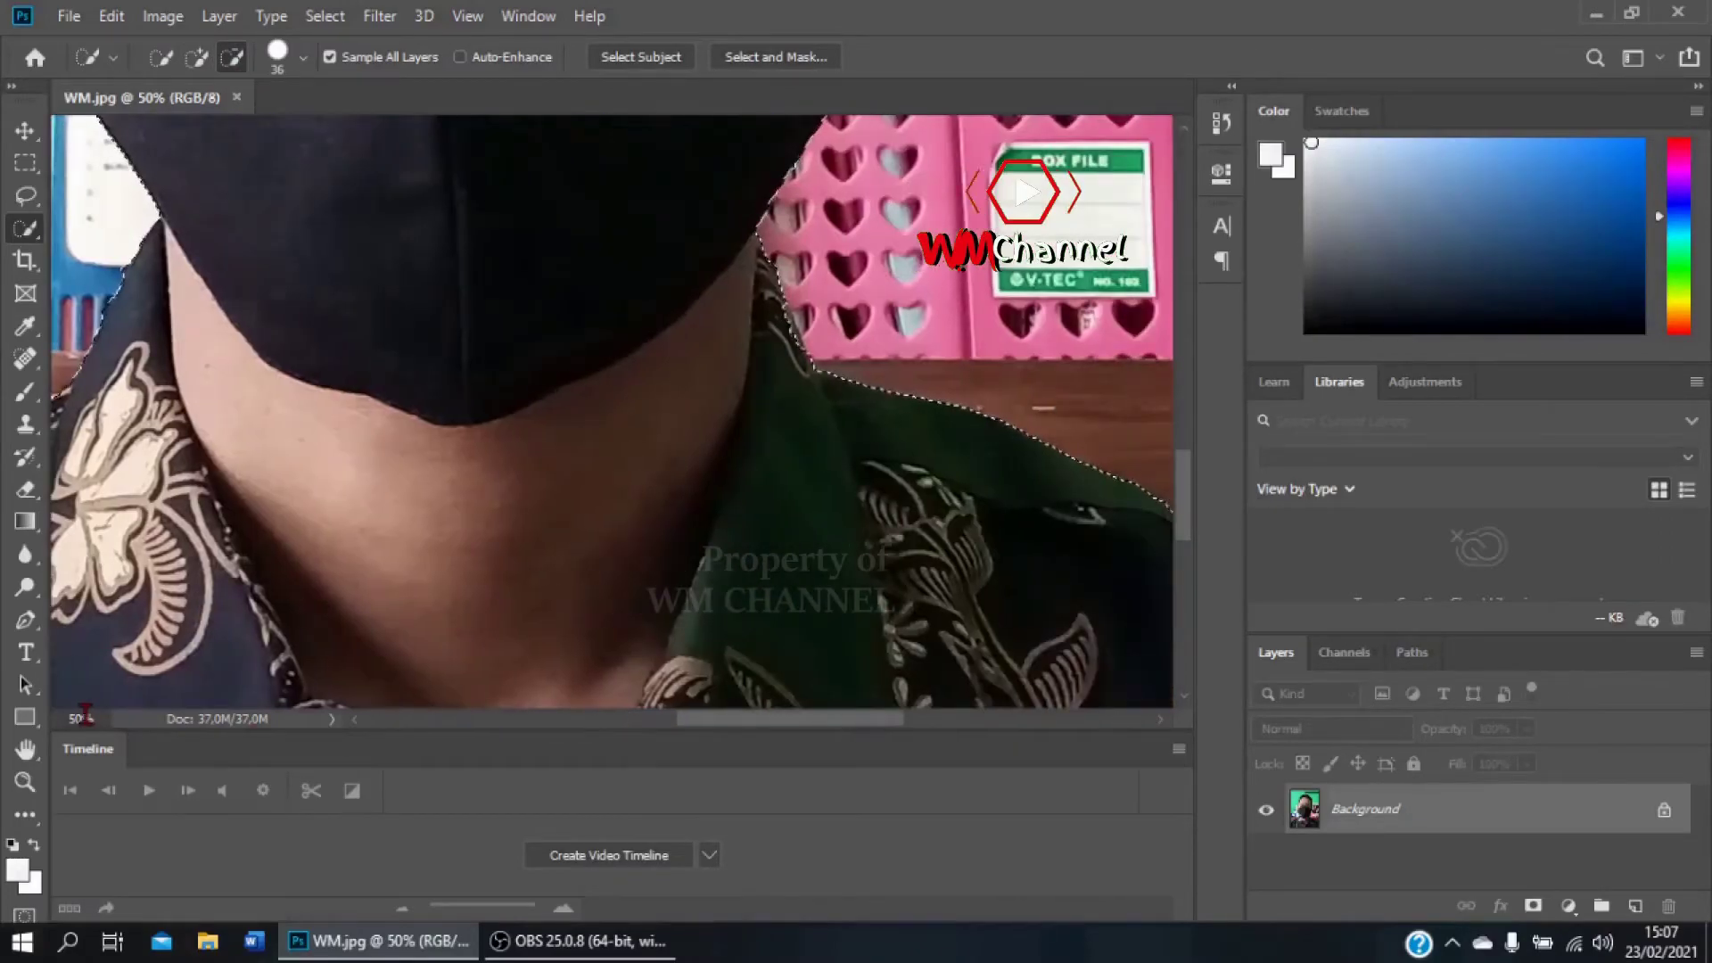
pyautogui.scroll(-3, 781, 624)
pyautogui.scroll(2, 1186, 428)
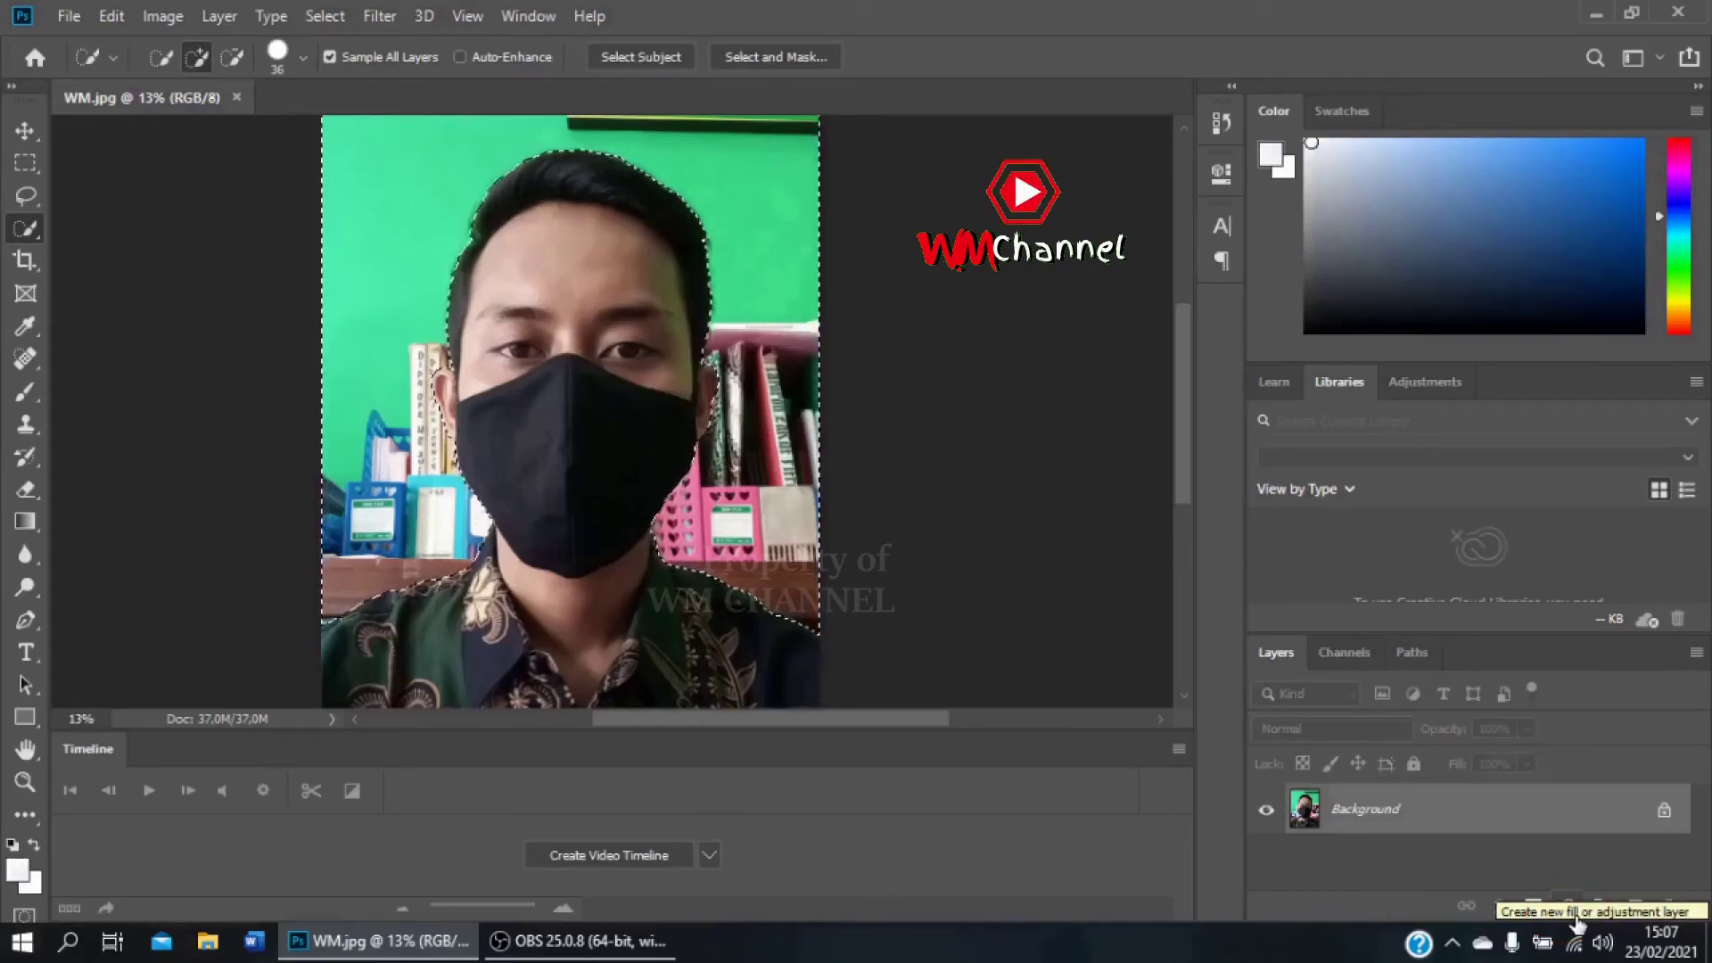
# Fill the selected background with an orange-red #ee230e Solid Color layer and zoom to 10%.
pyautogui.click(1567, 906)
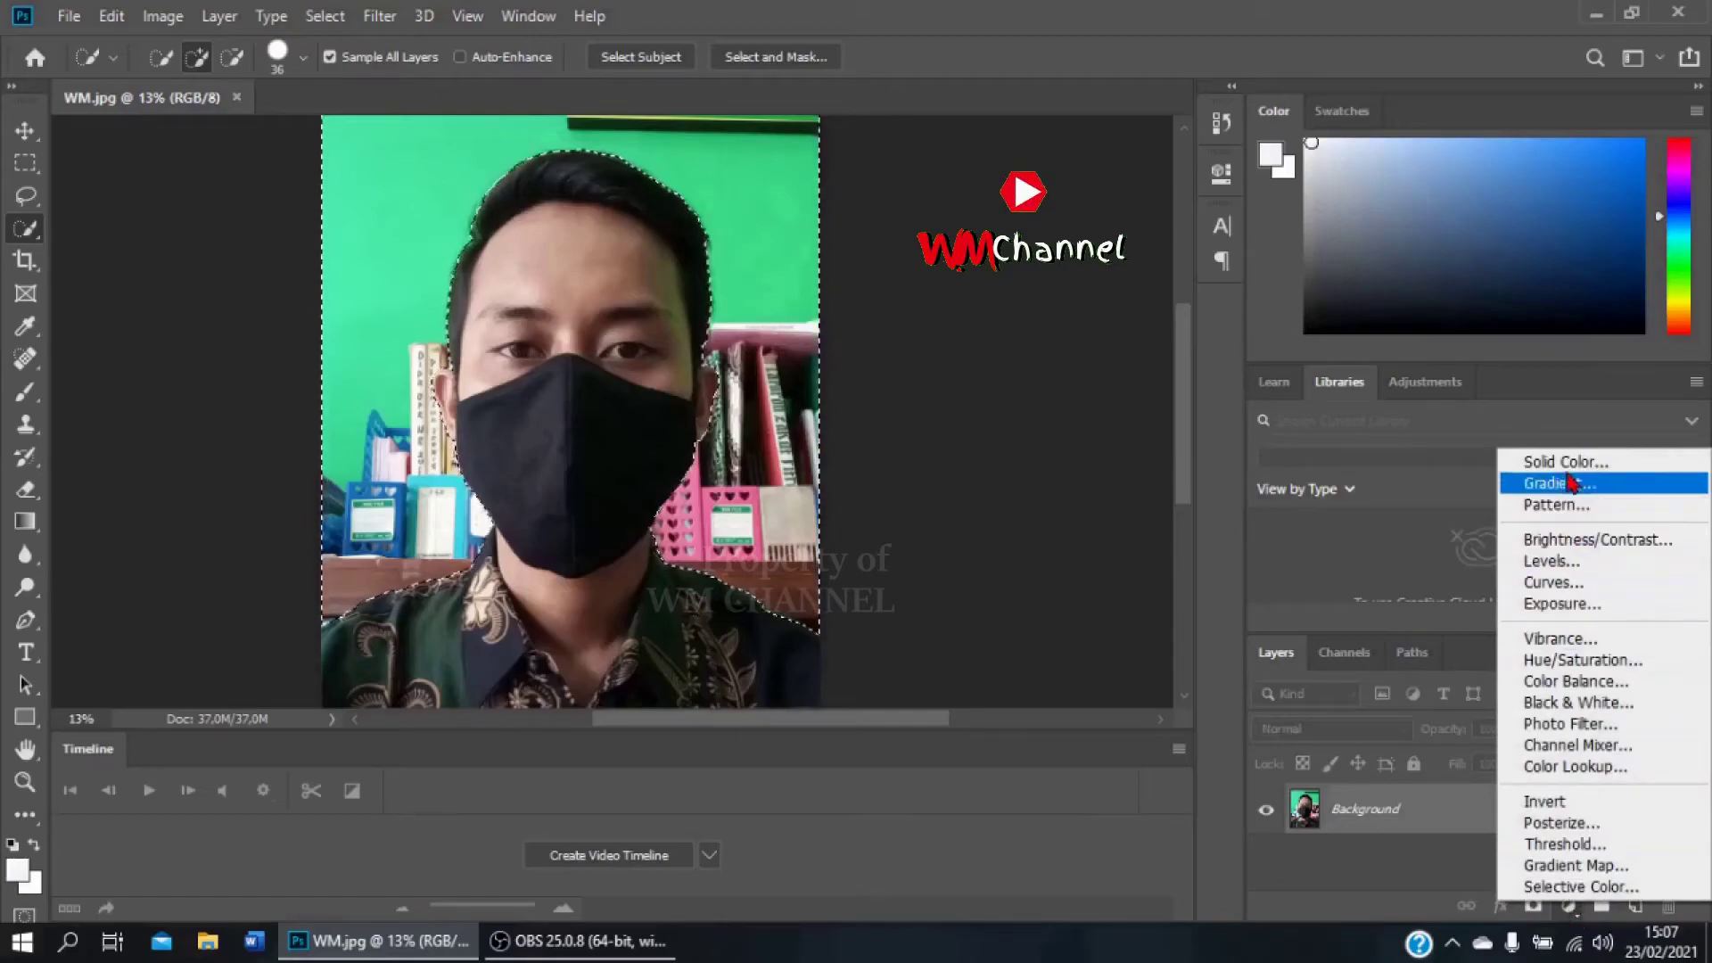
pyautogui.click(1566, 462)
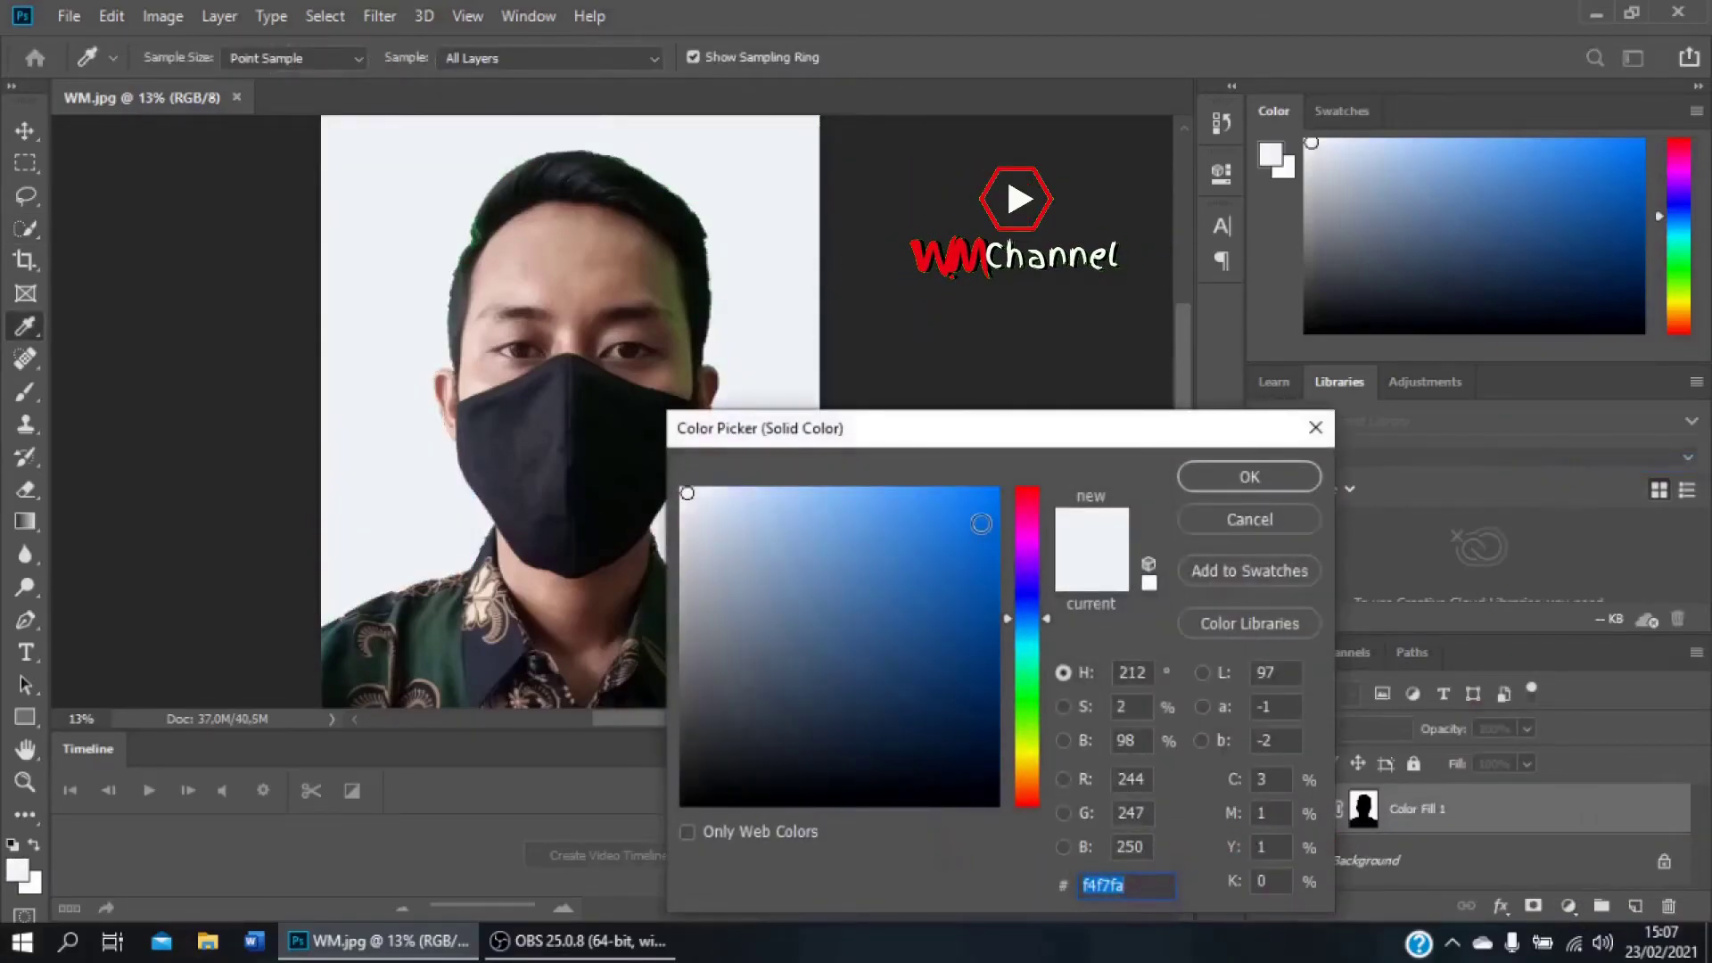
pyautogui.click(981, 523)
pyautogui.click(1027, 501)
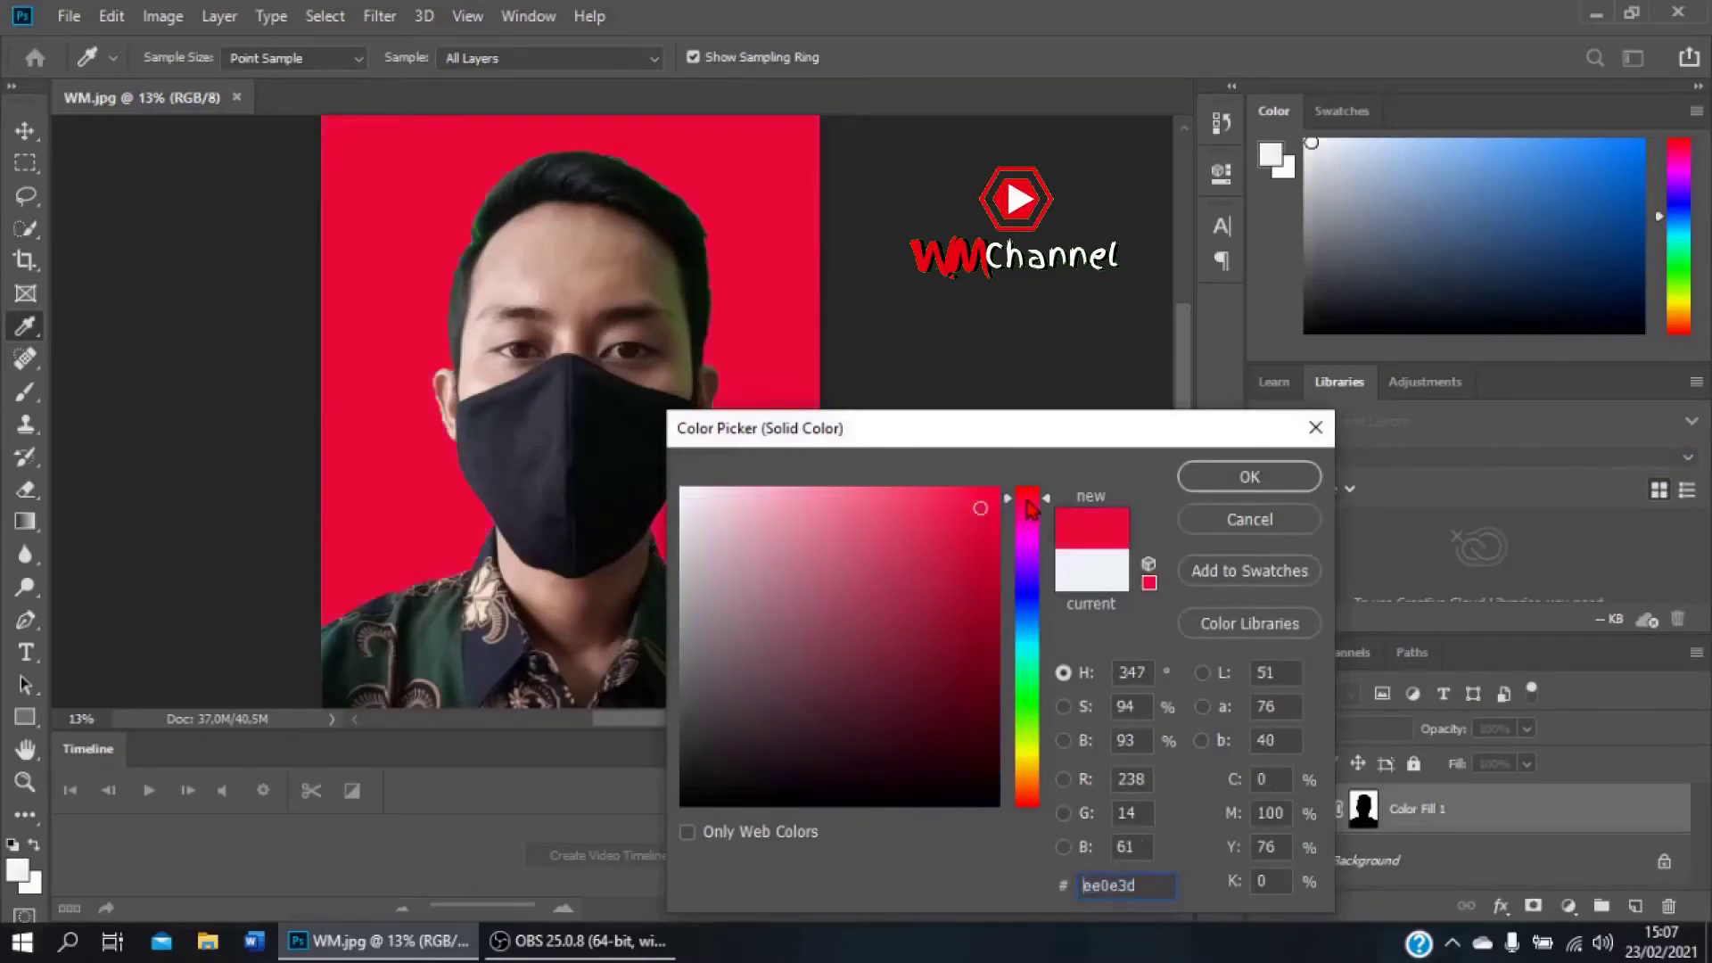
pyautogui.click(1025, 802)
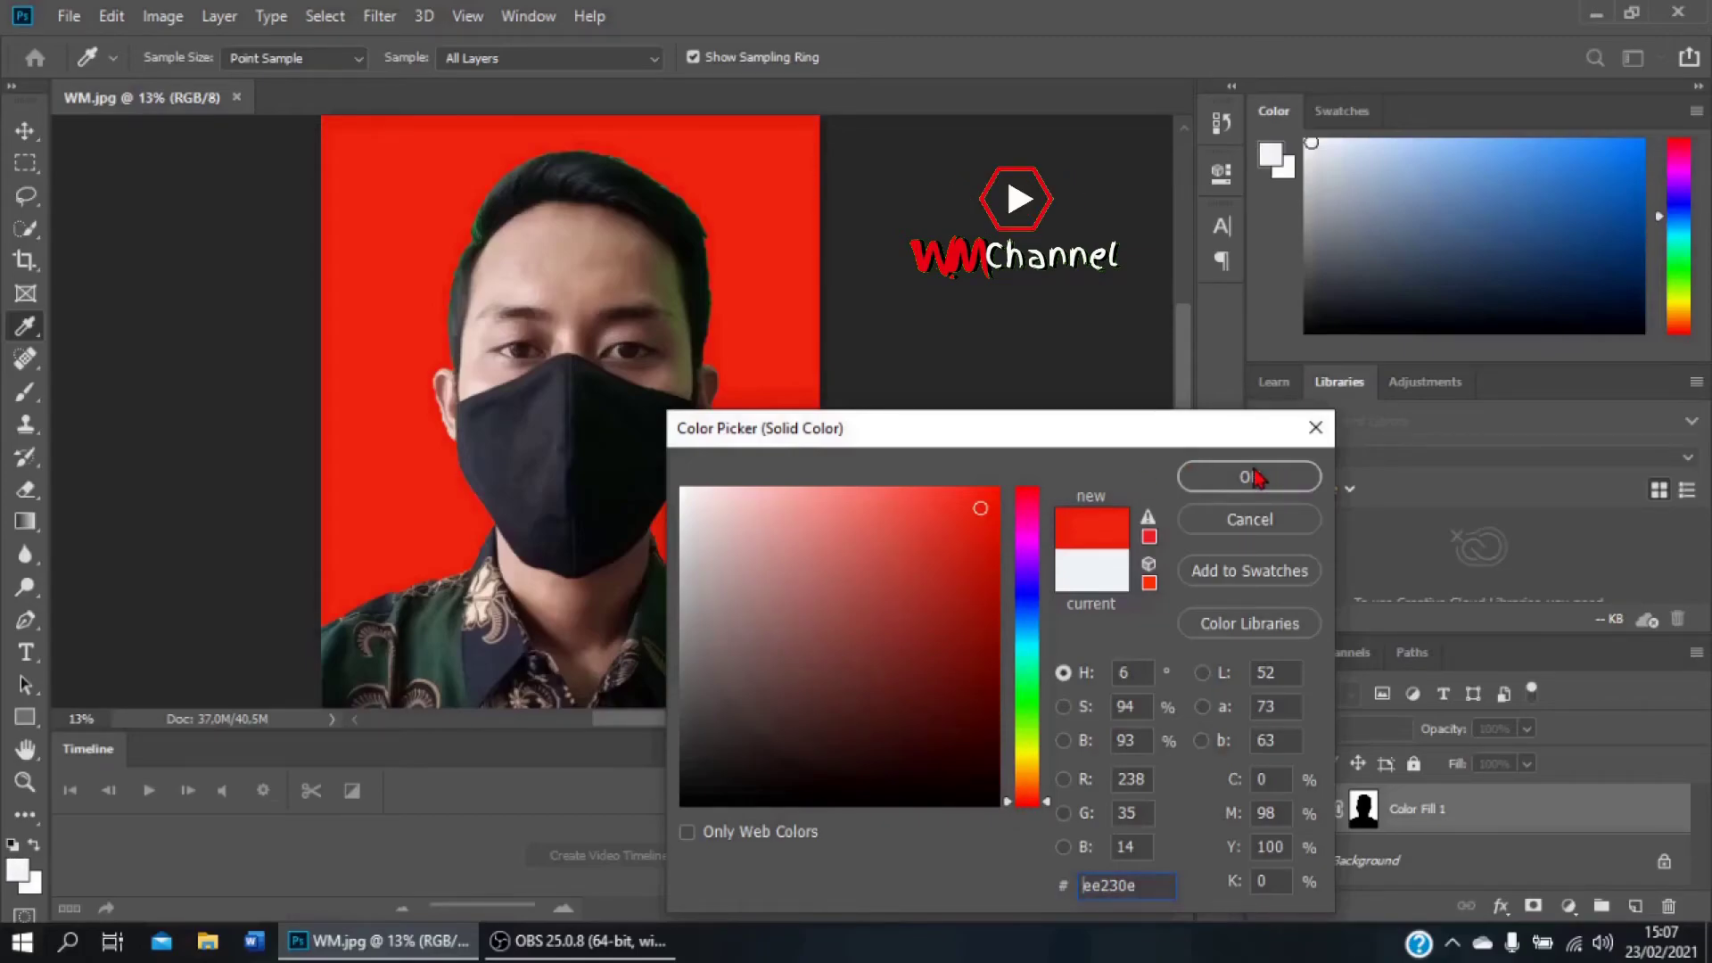
pyautogui.click(1250, 477)
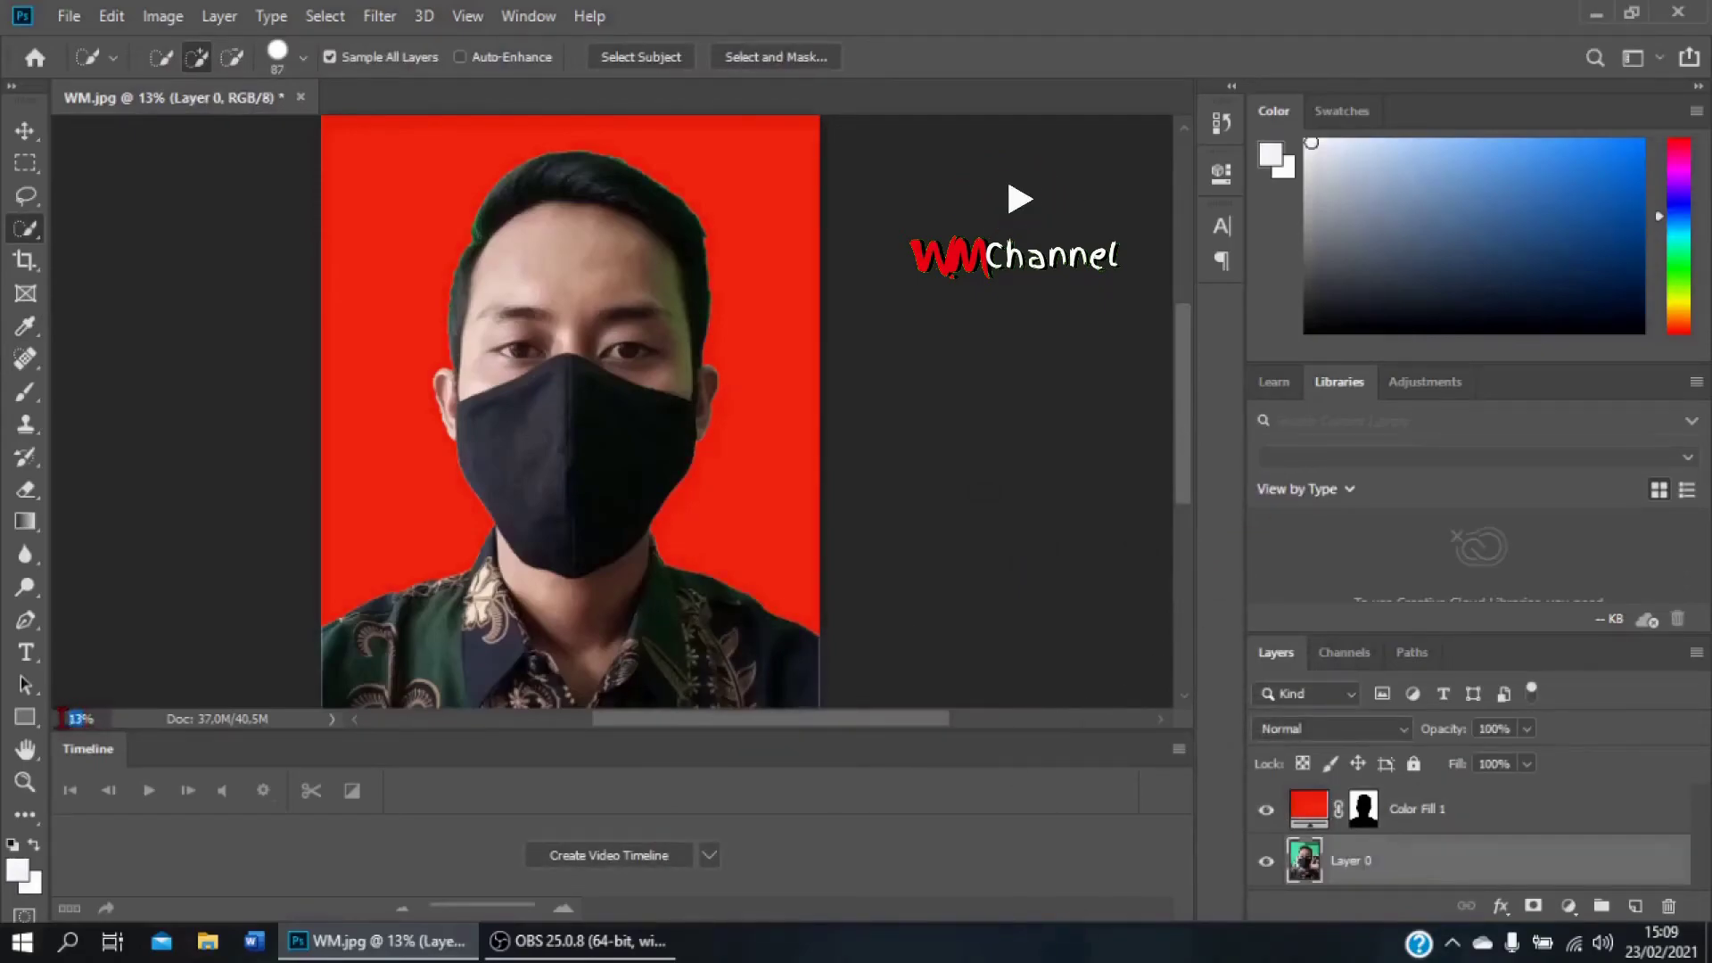
pyautogui.press('Return')
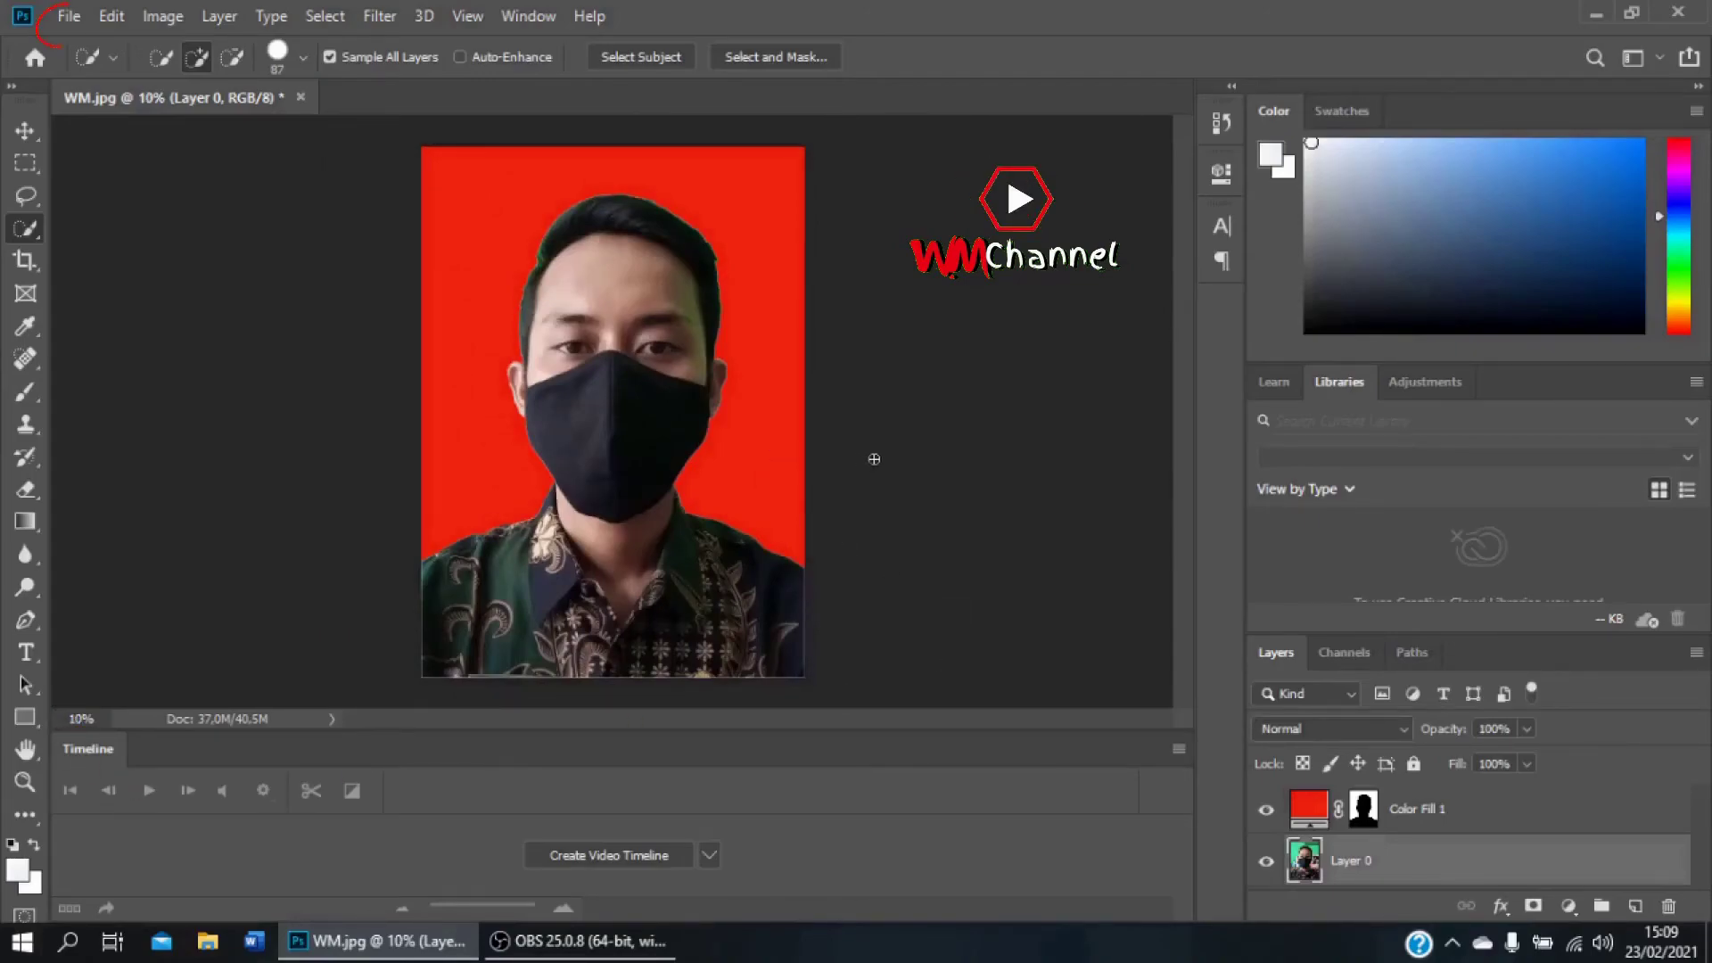
# Save a copy of the image as a JPEG named WM 2.
pyautogui.click(68, 18)
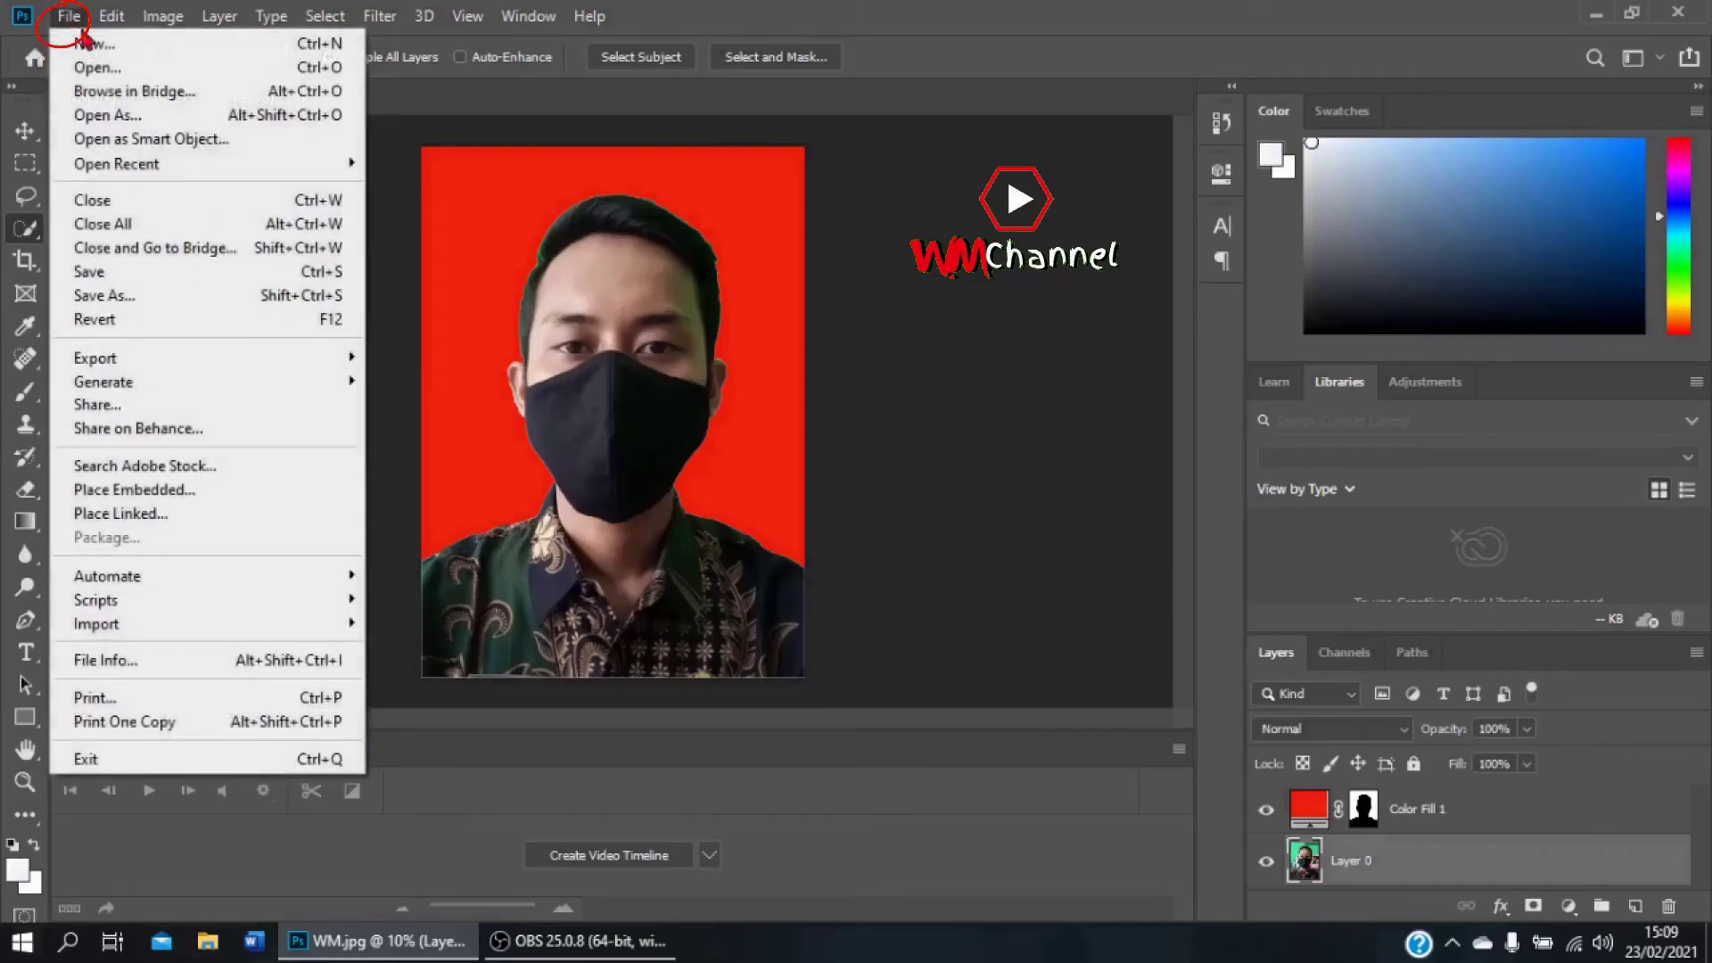
pyautogui.click(132, 302)
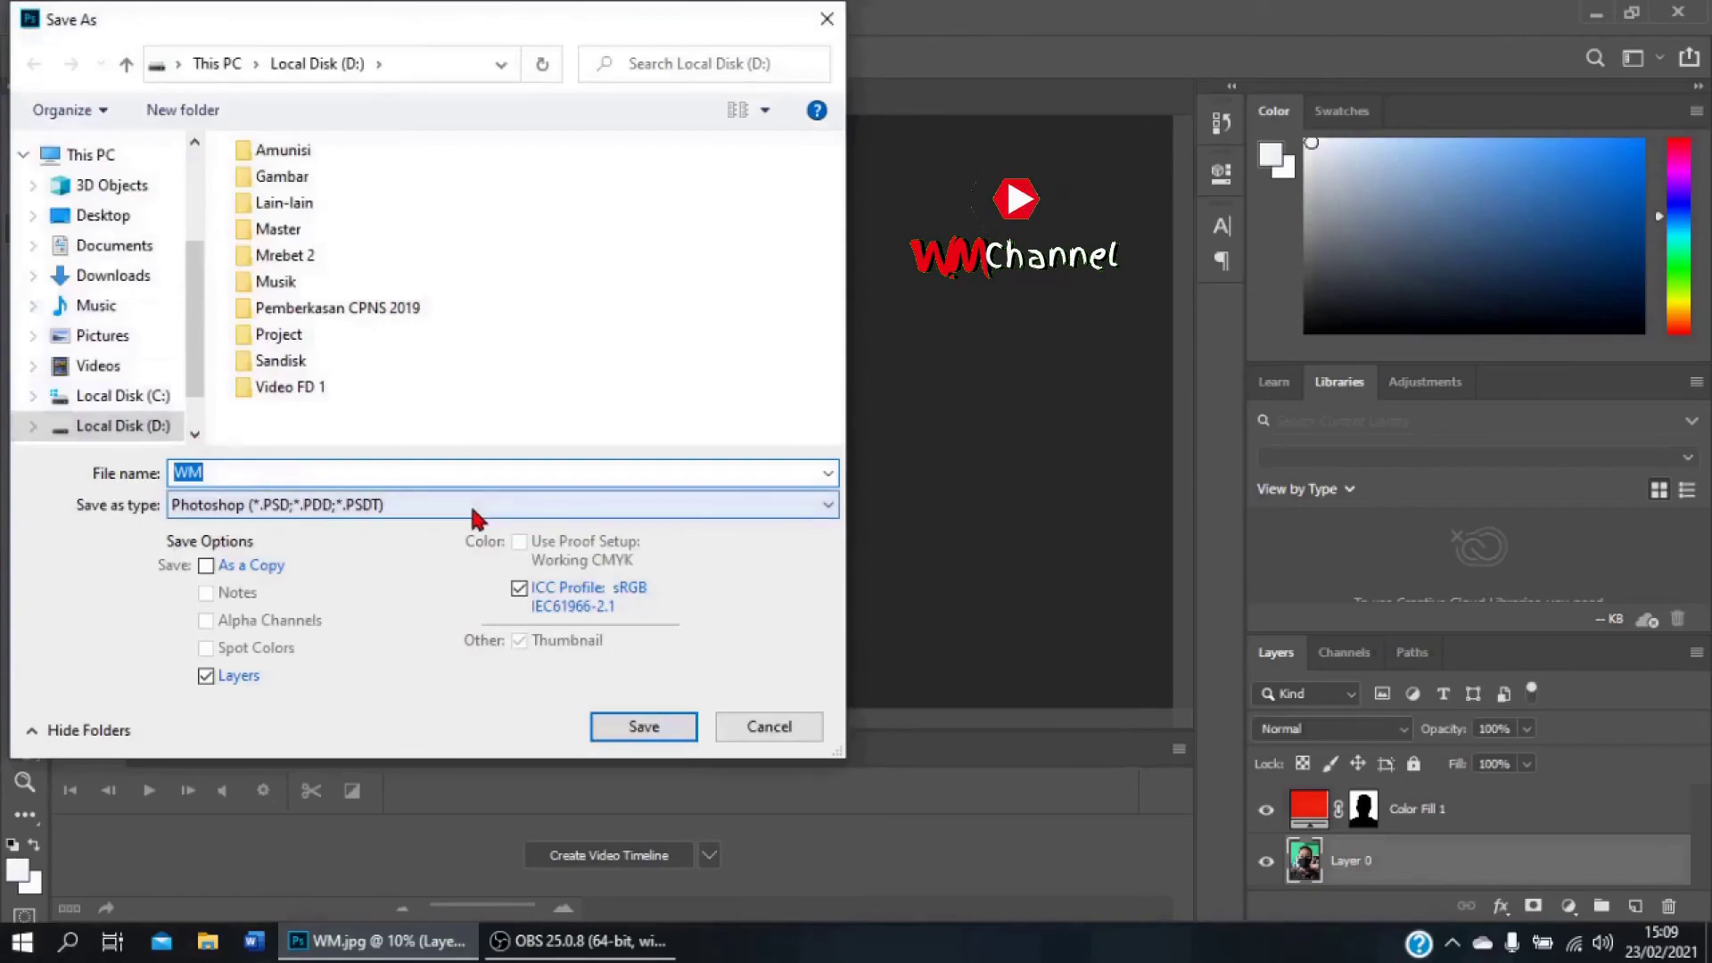
pyautogui.click(474, 507)
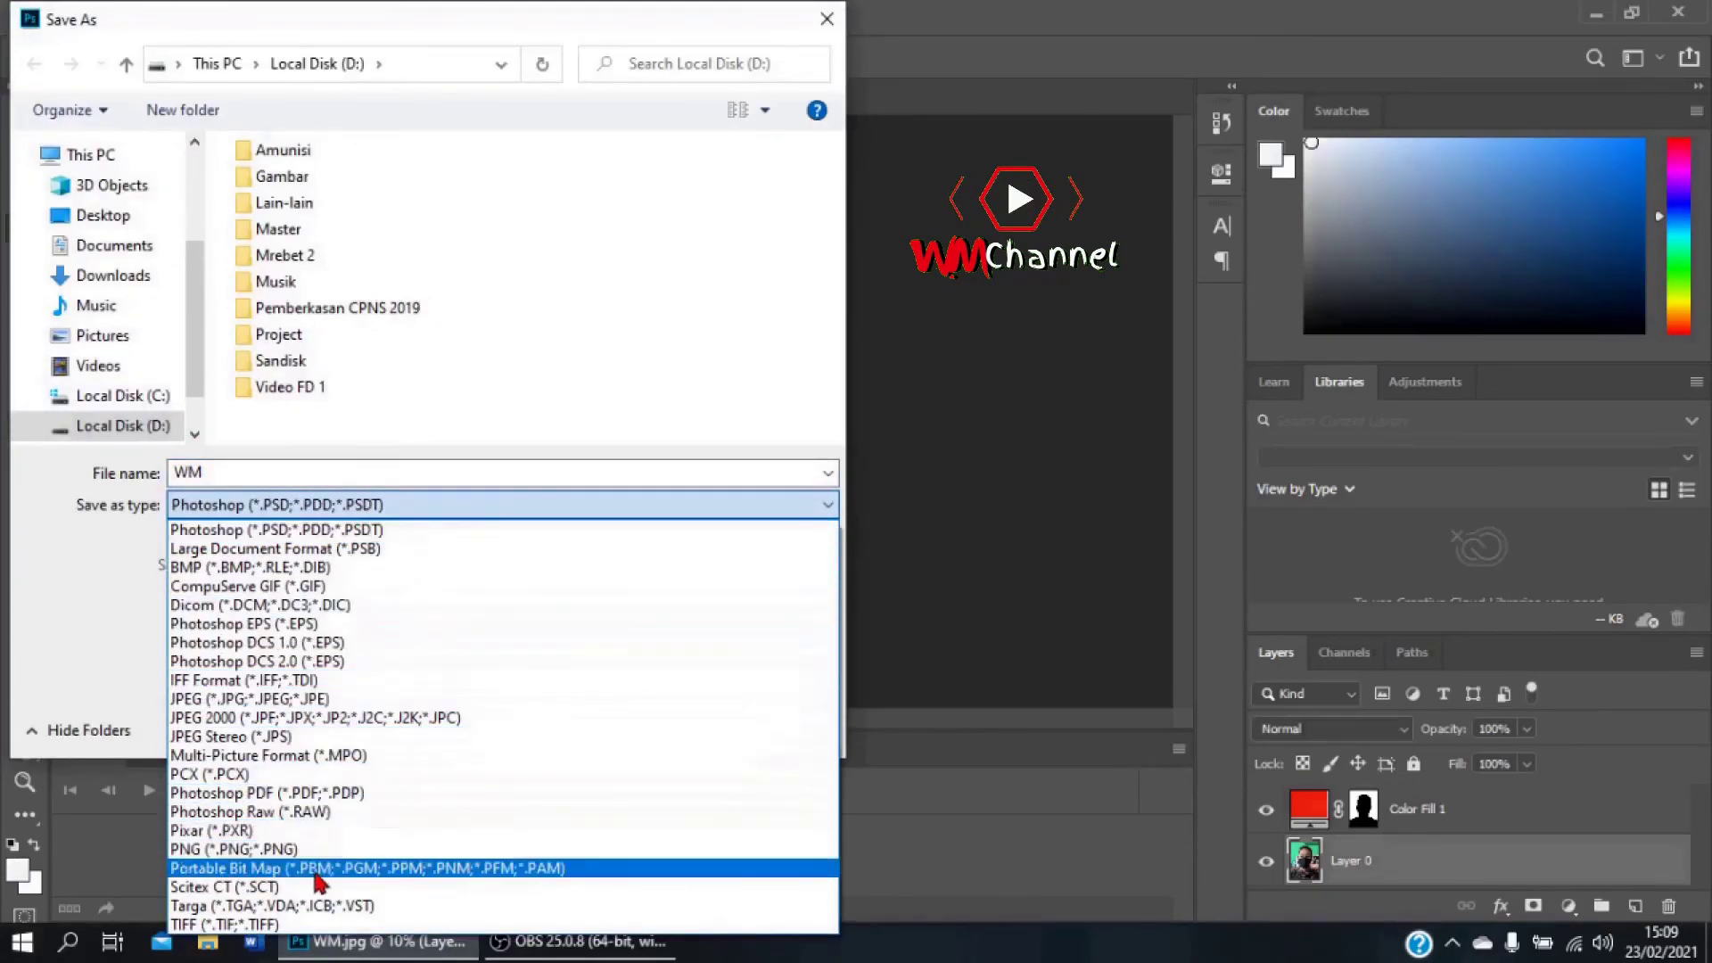
pyautogui.click(268, 850)
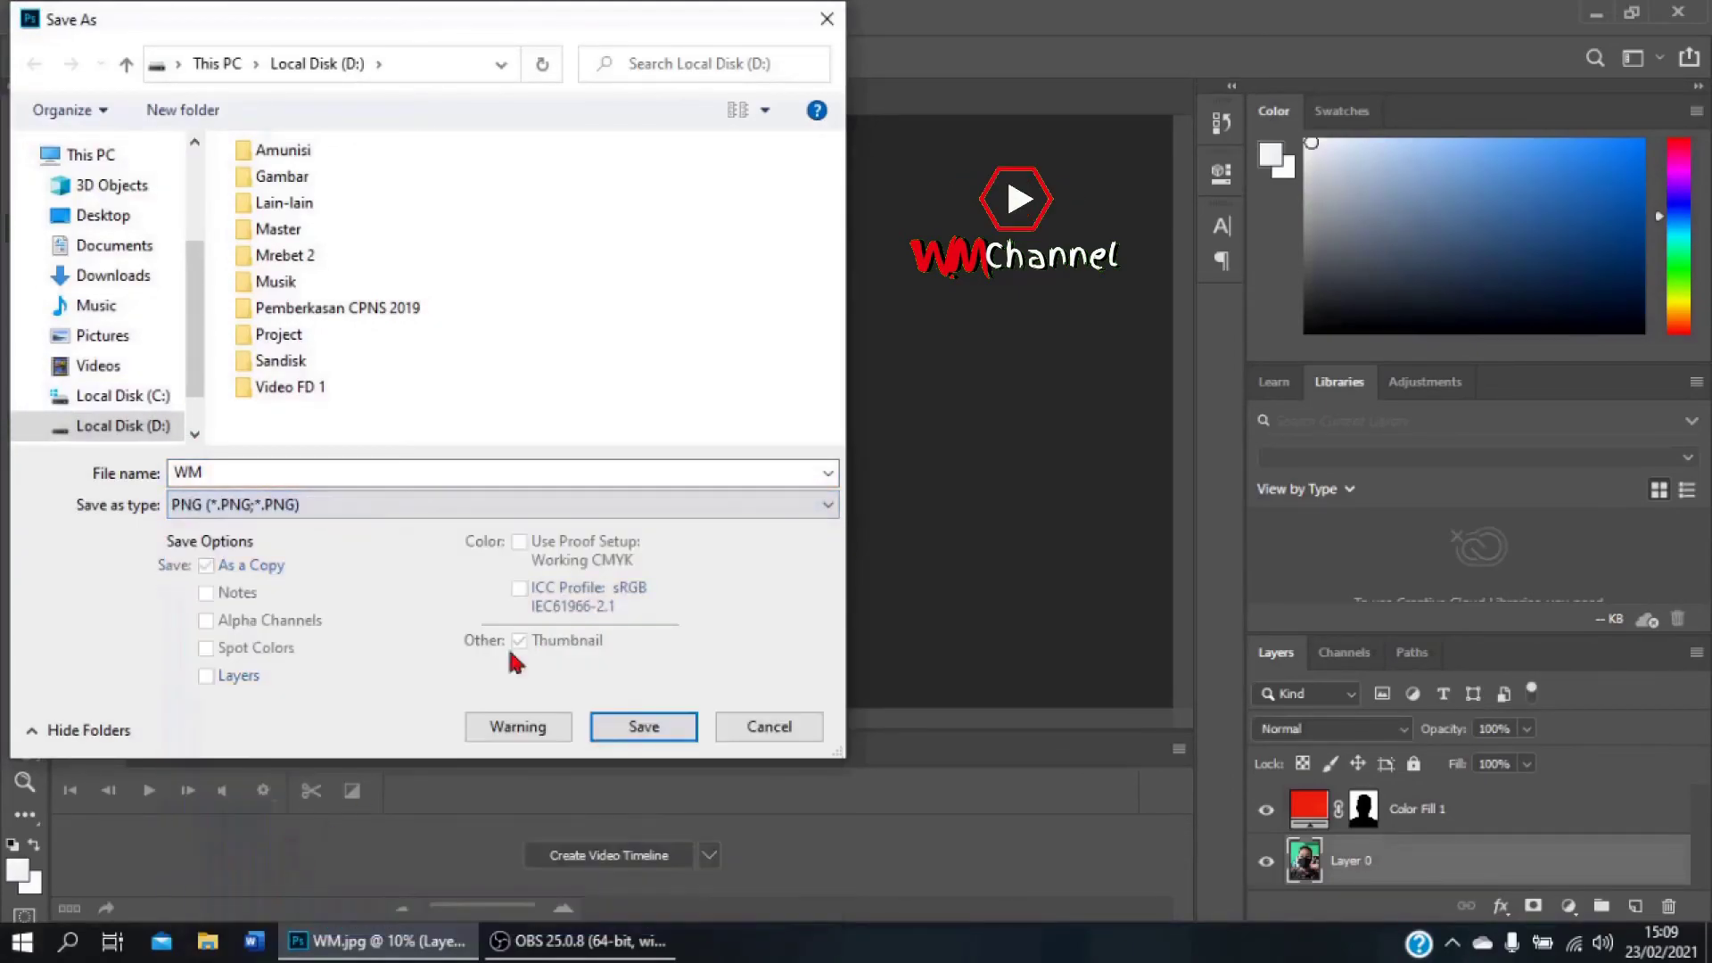
pyautogui.click(671, 504)
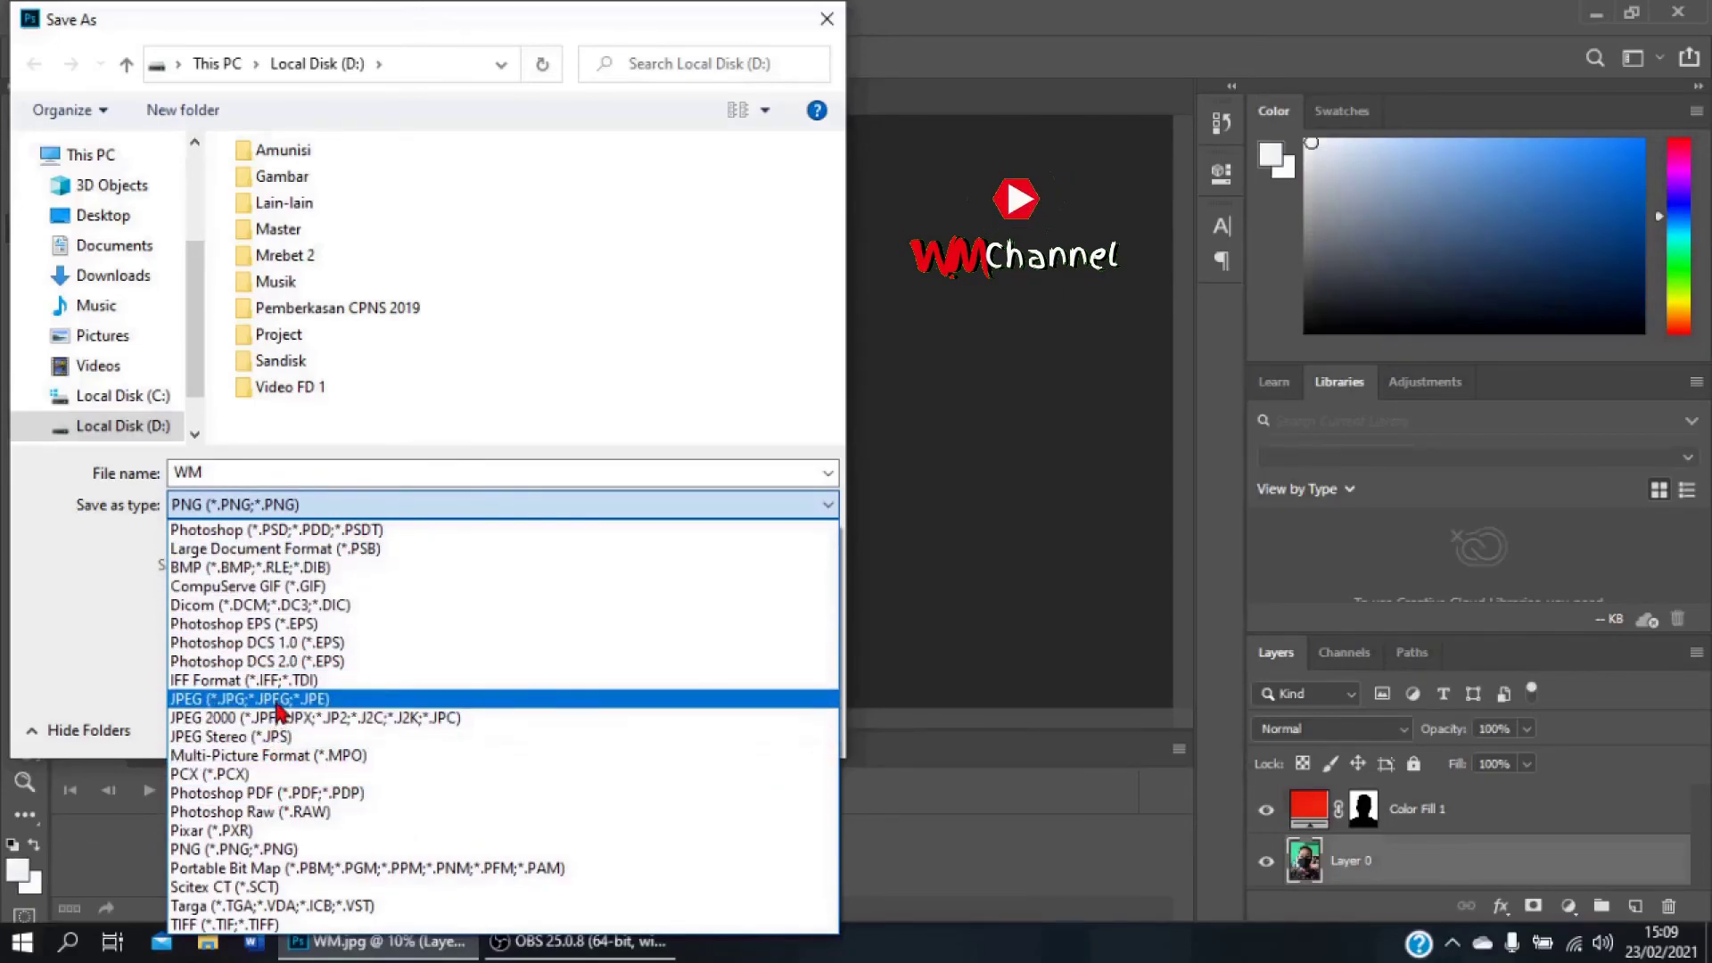
pyautogui.click(278, 700)
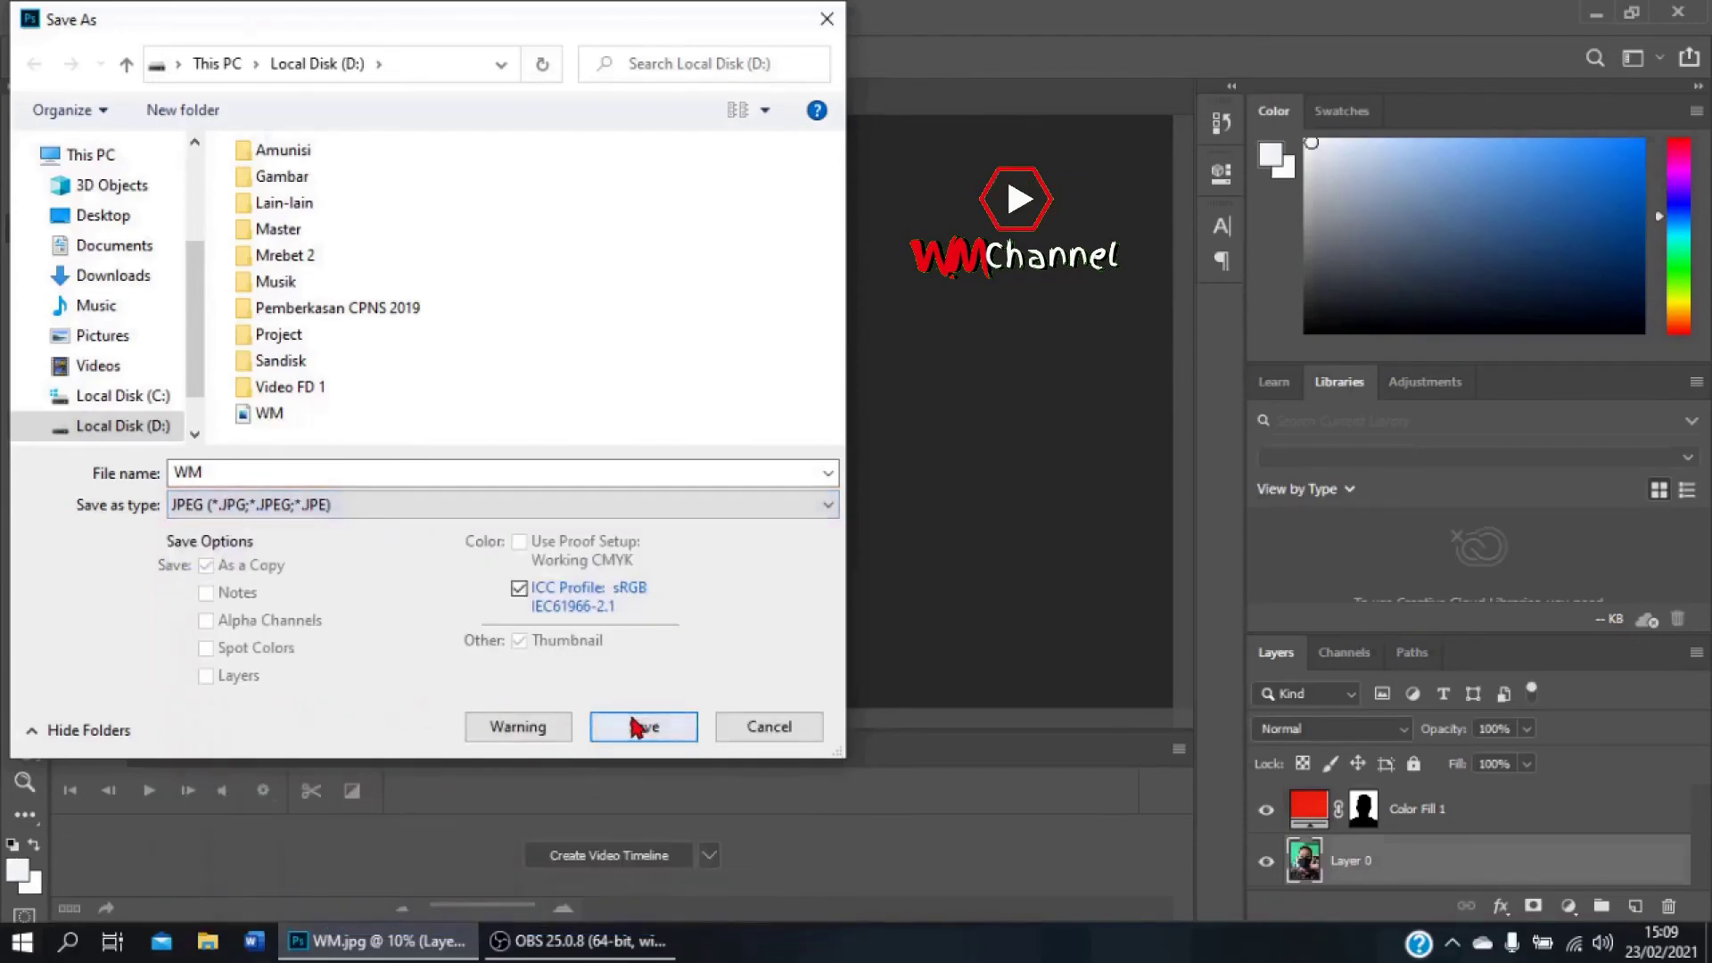
pyautogui.write(' 2')
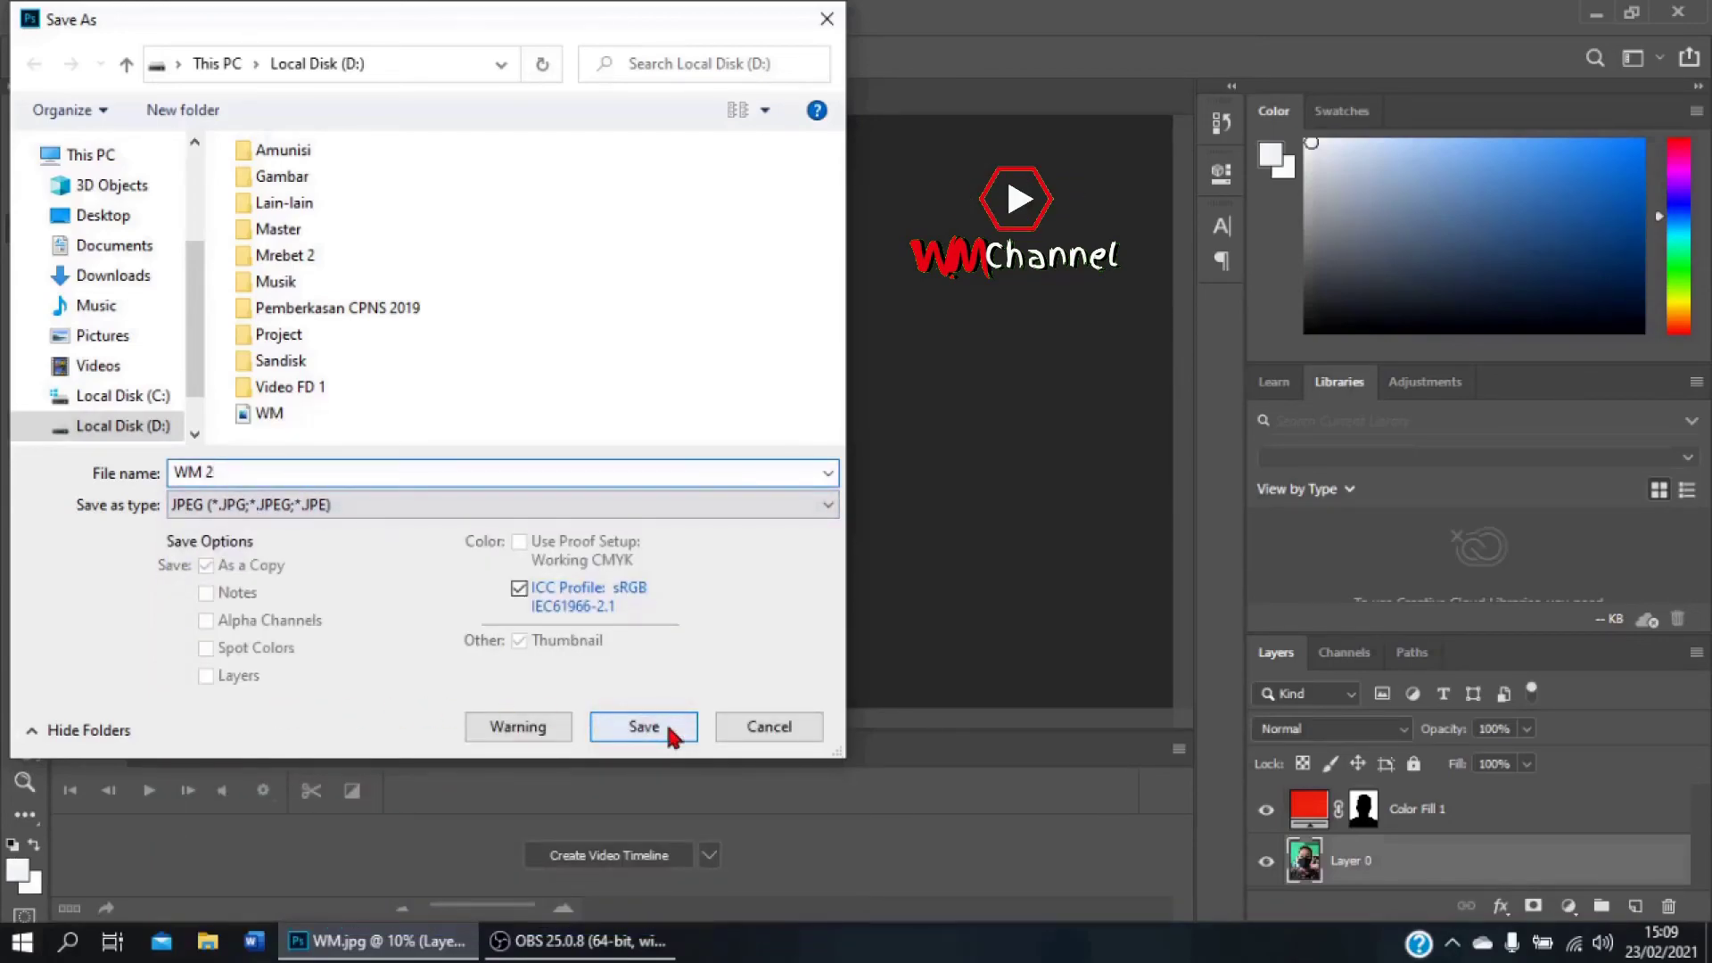
pyautogui.click(669, 730)
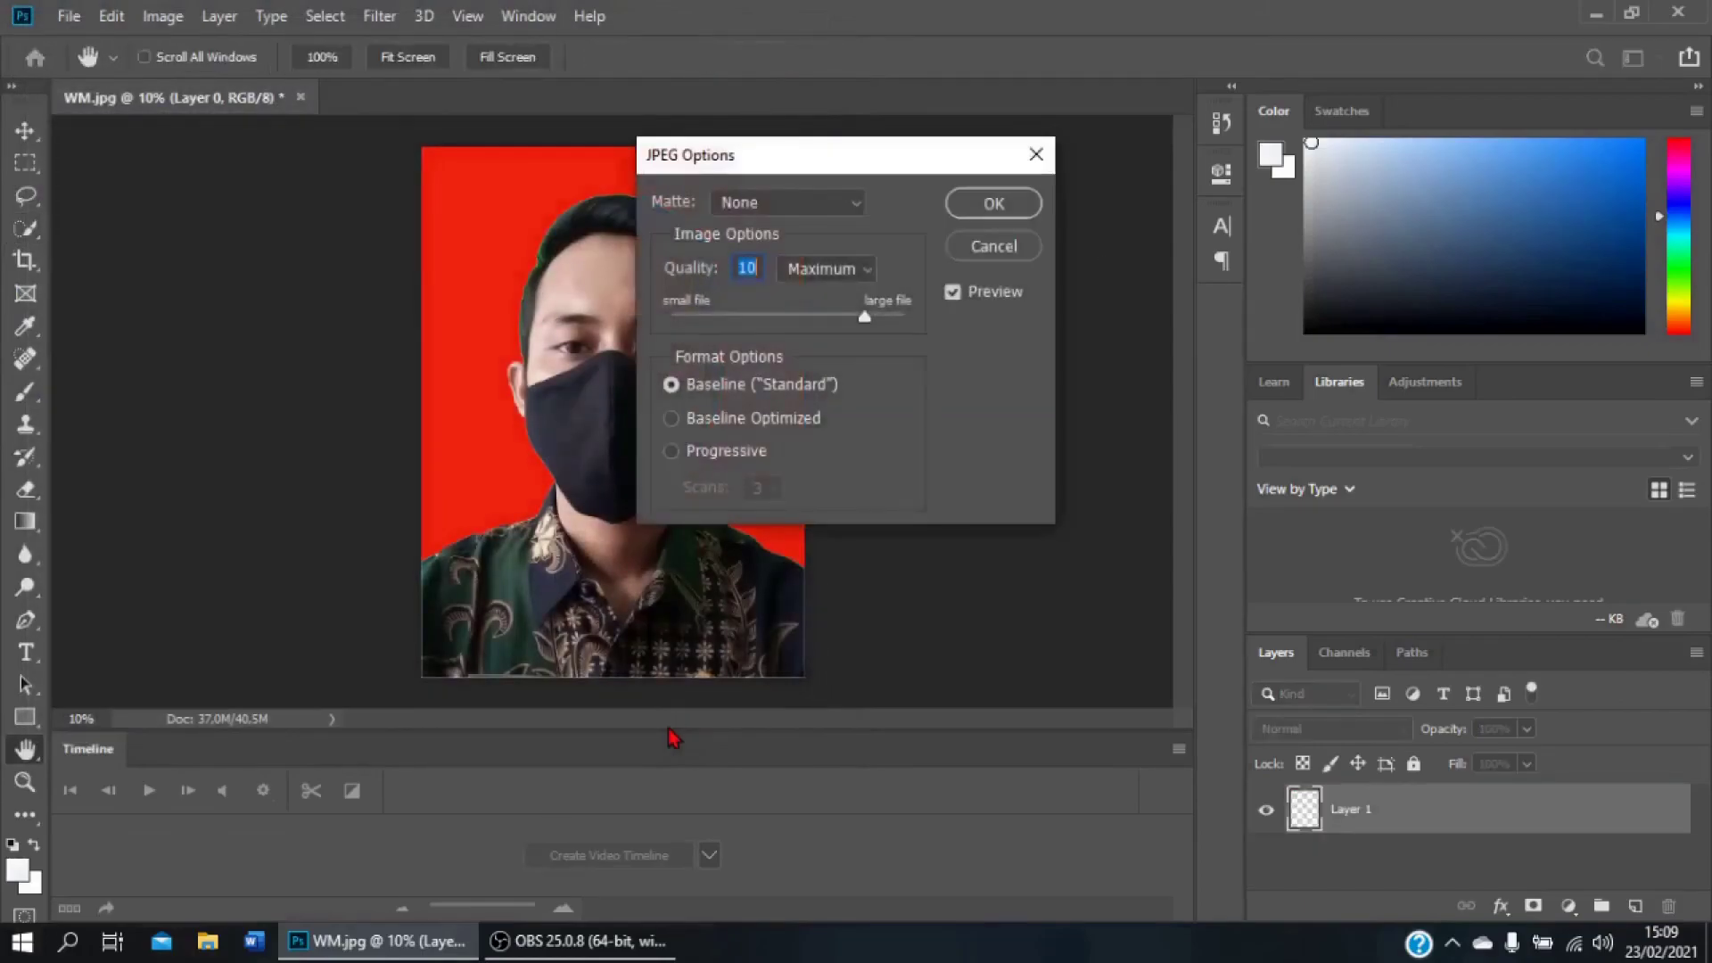
# Keep the JPEG quality at Maximum and confirm the export.
pyautogui.click(854, 272)
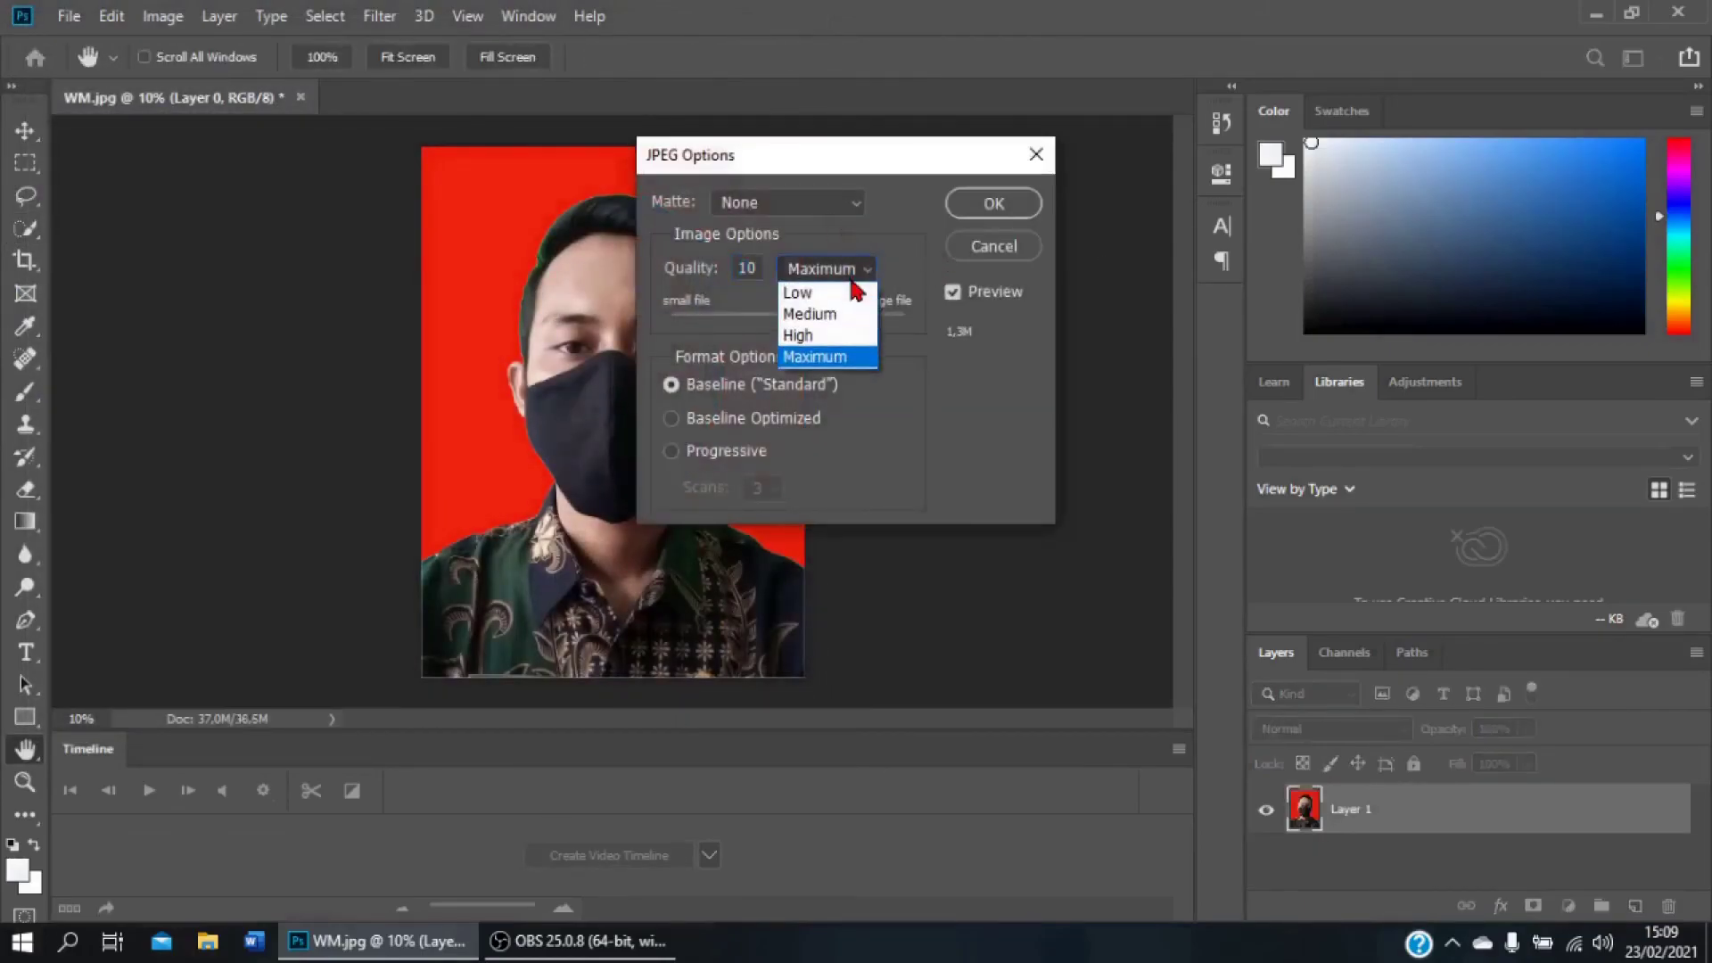
pyautogui.click(829, 357)
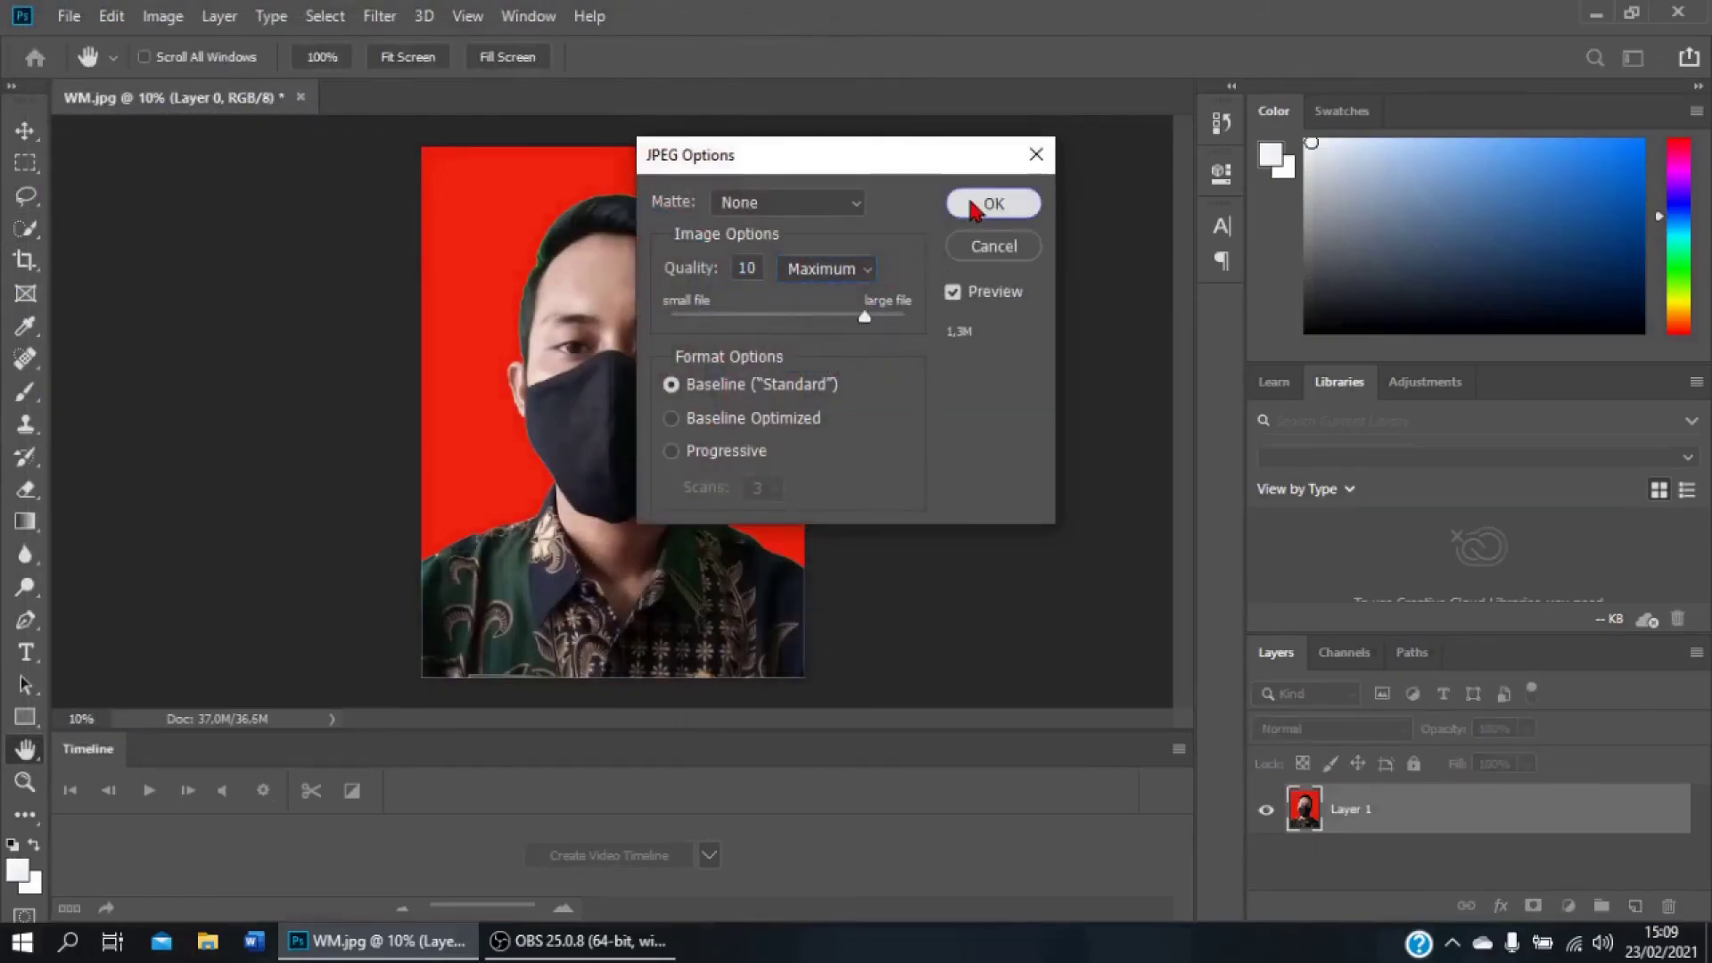
pyautogui.click(985, 203)
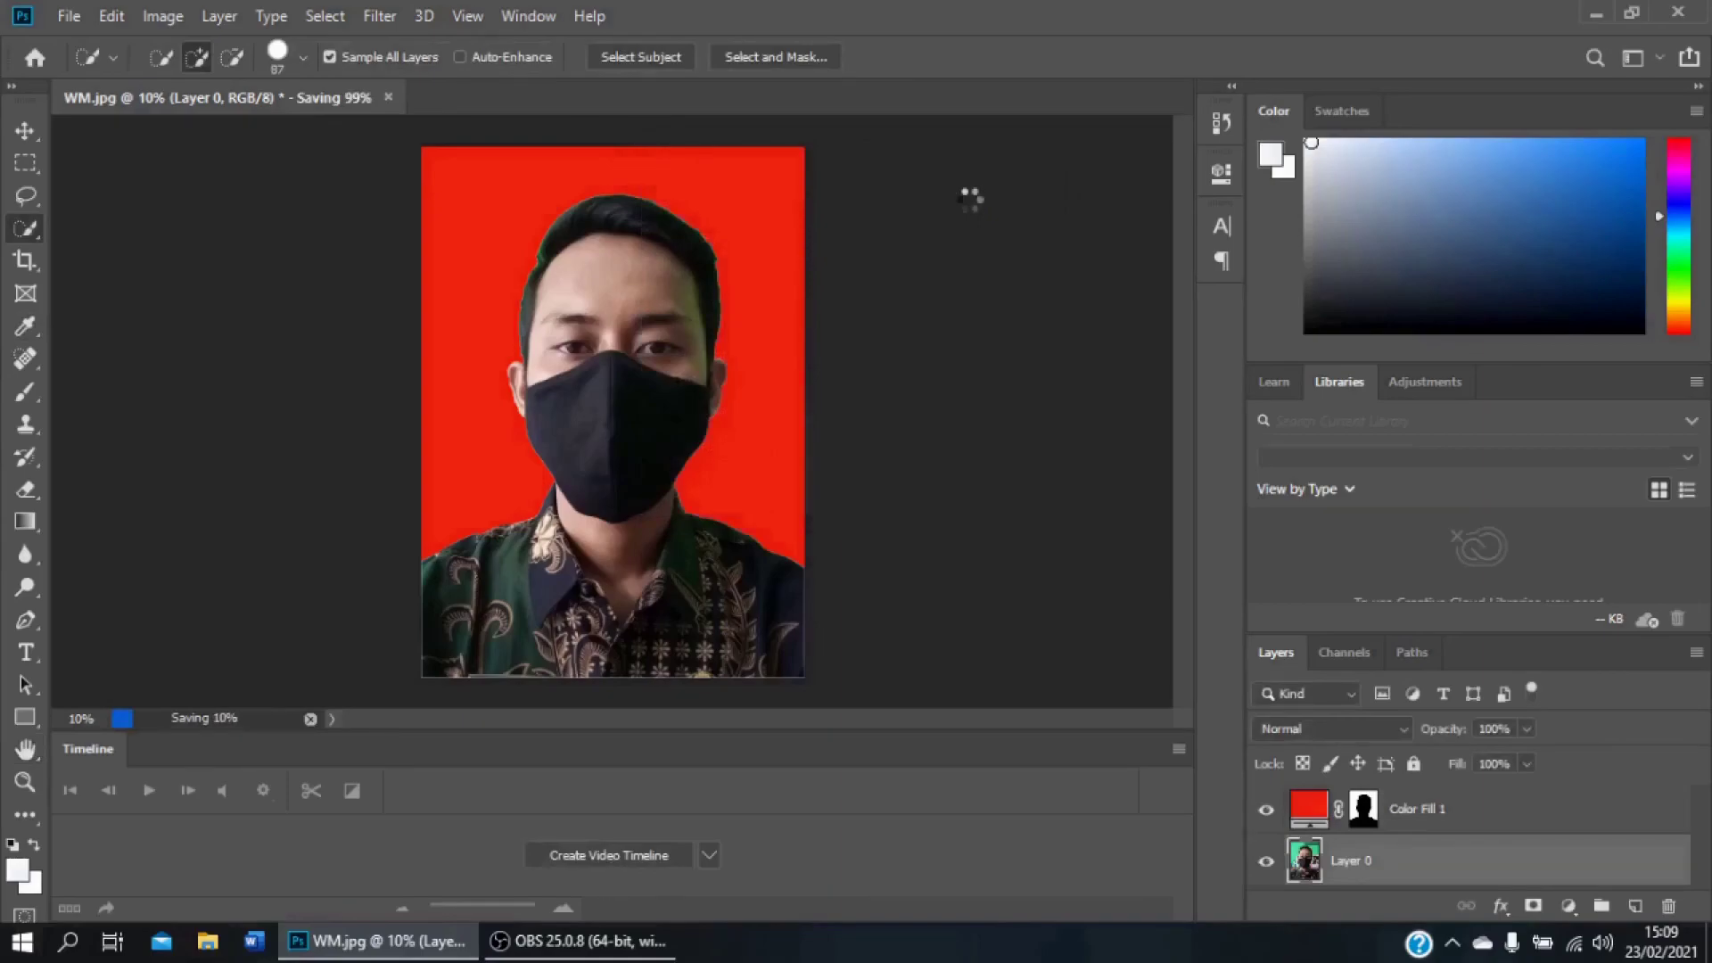
# Quit Photoshop, decline saving changes to WM.jpg, and refresh the Windows desktop.
pyautogui.click(1680, 12)
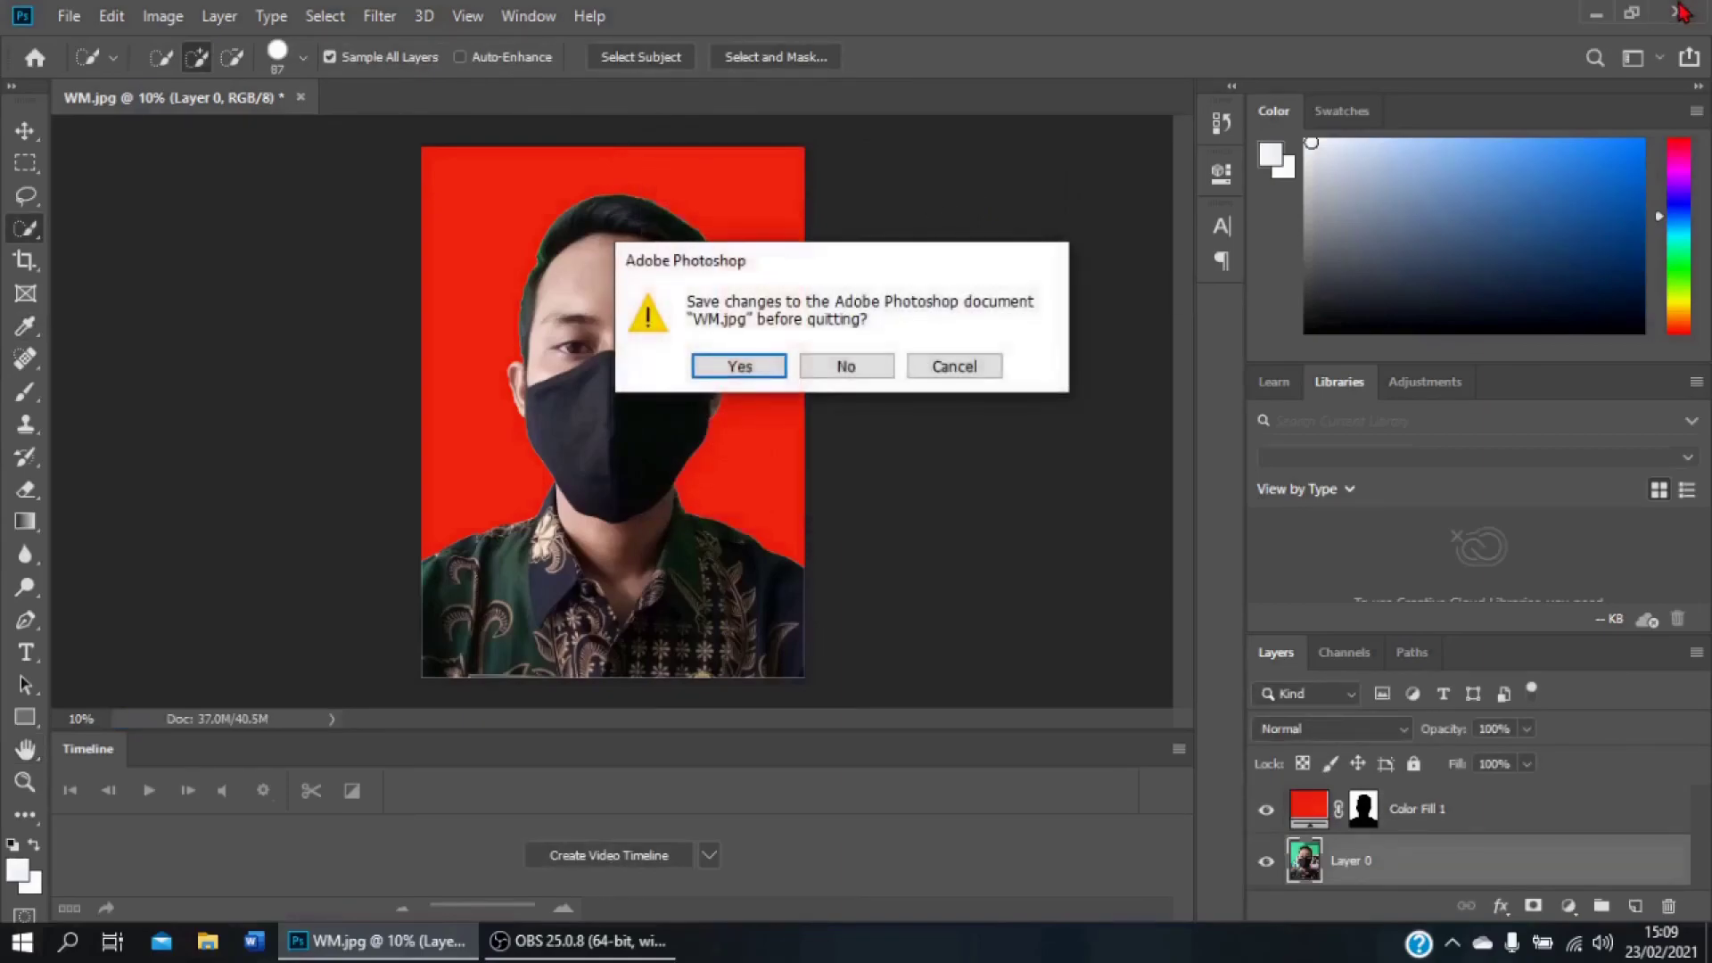
pyautogui.click(862, 366)
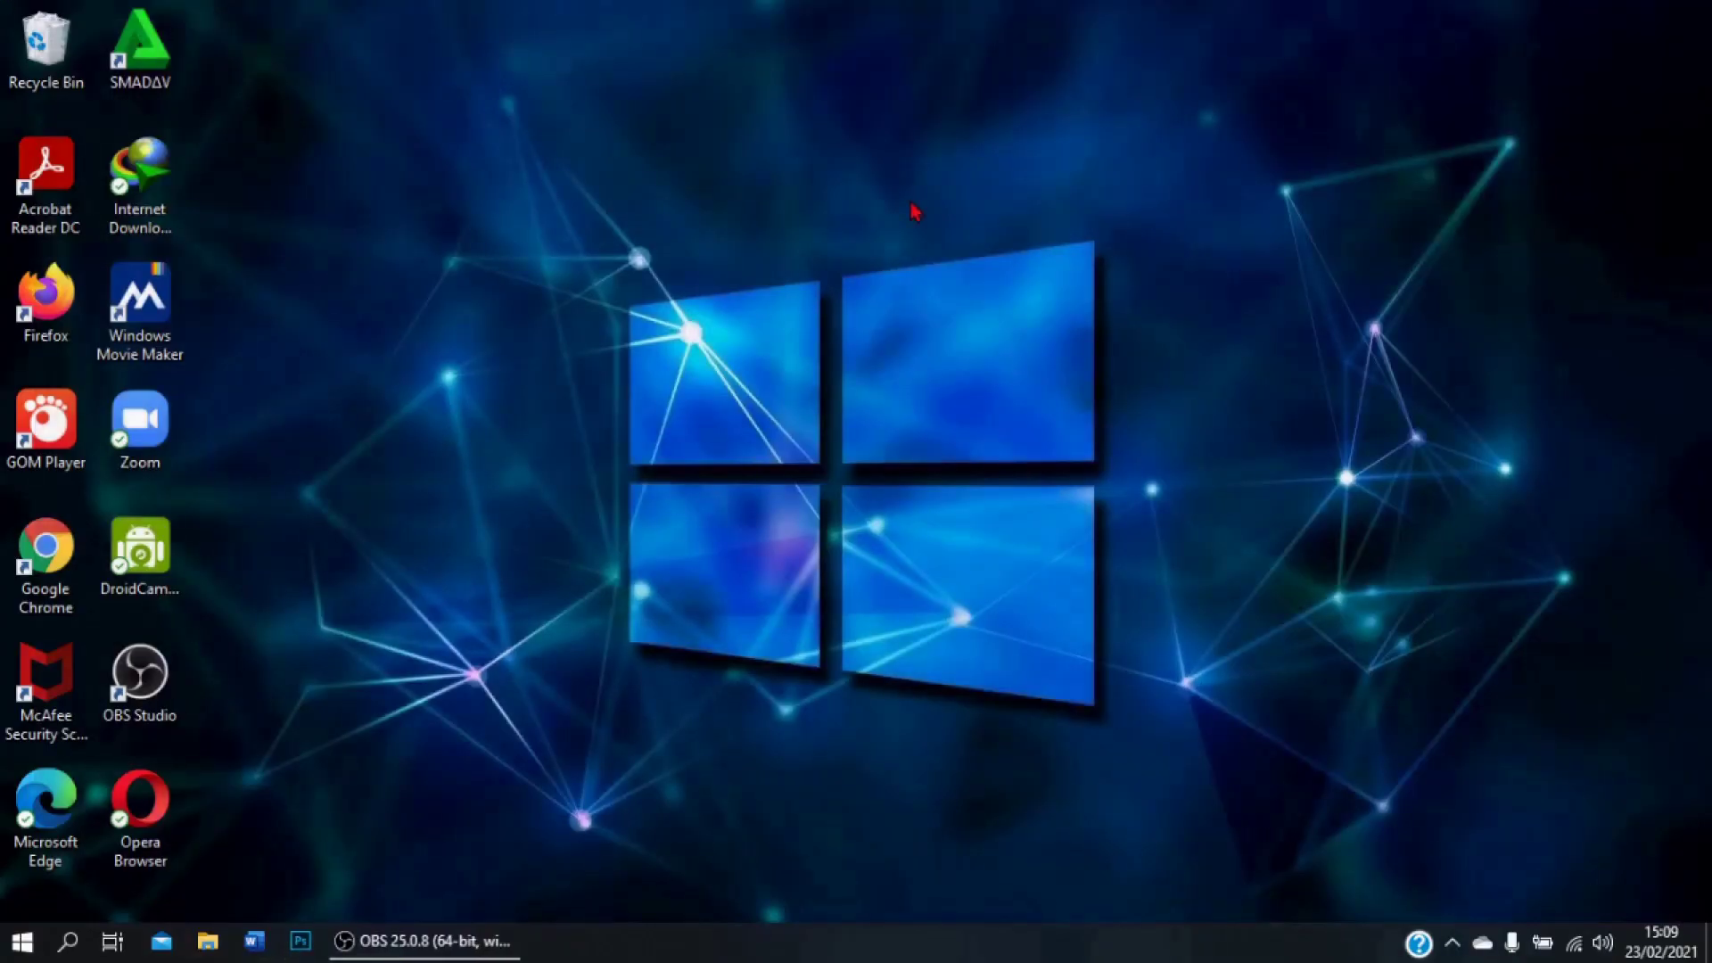
pyautogui.rightClick(911, 210)
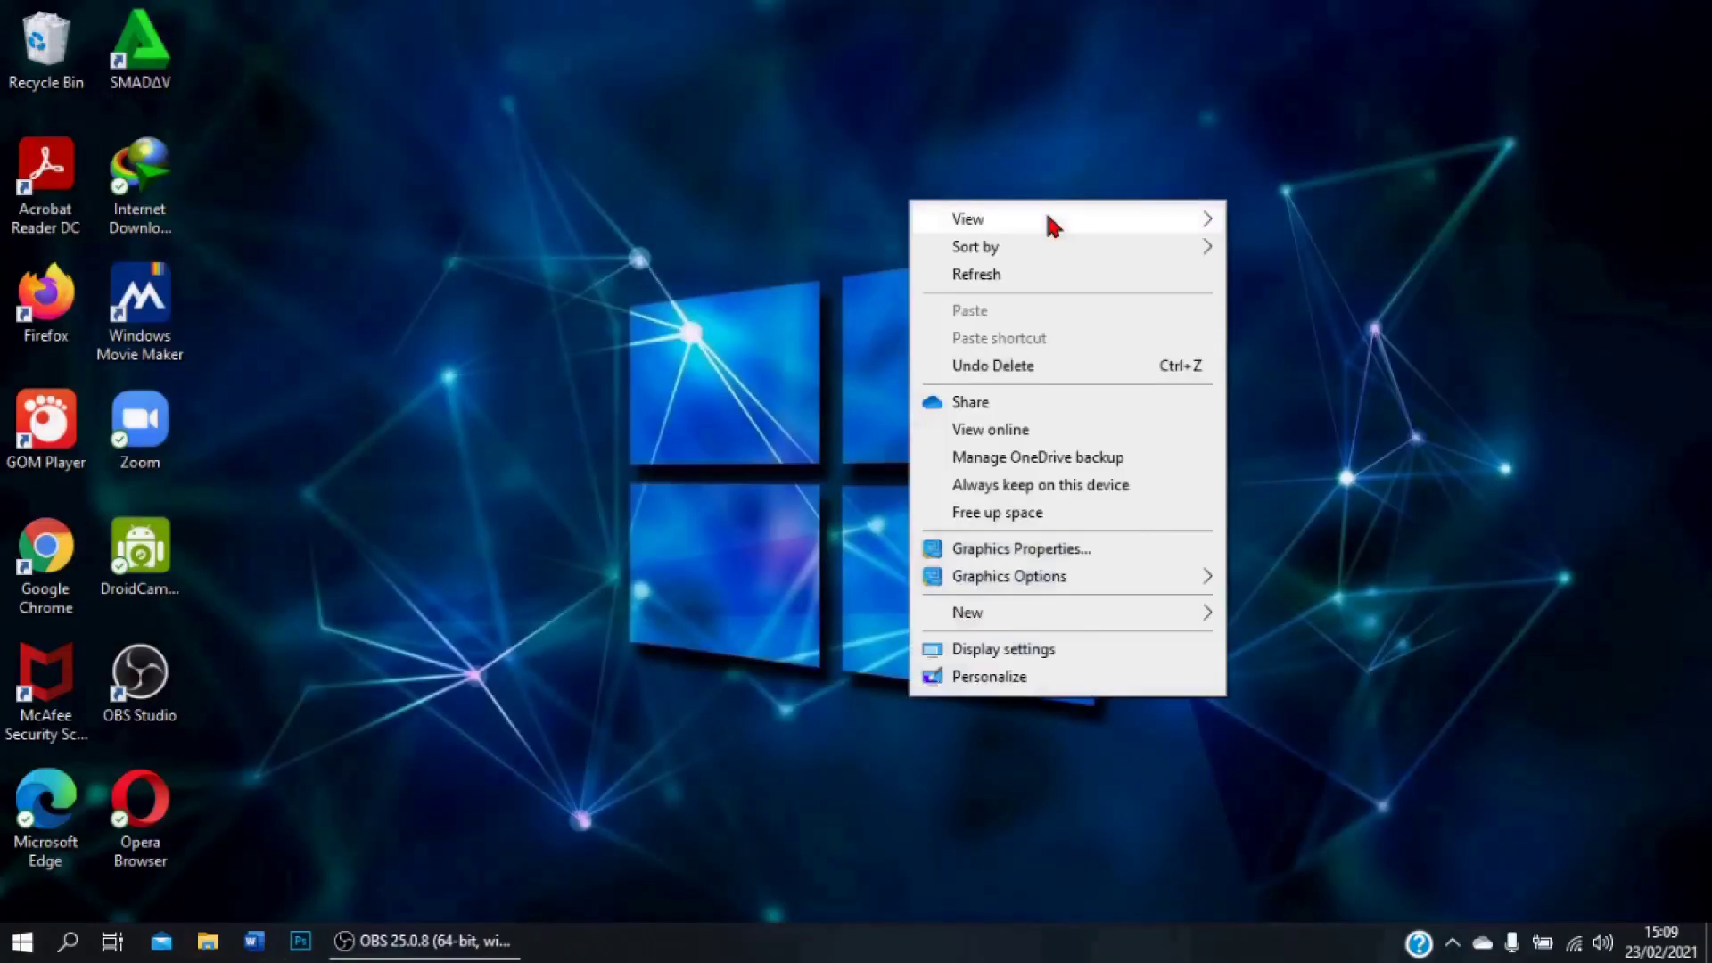
pyautogui.click(1032, 272)
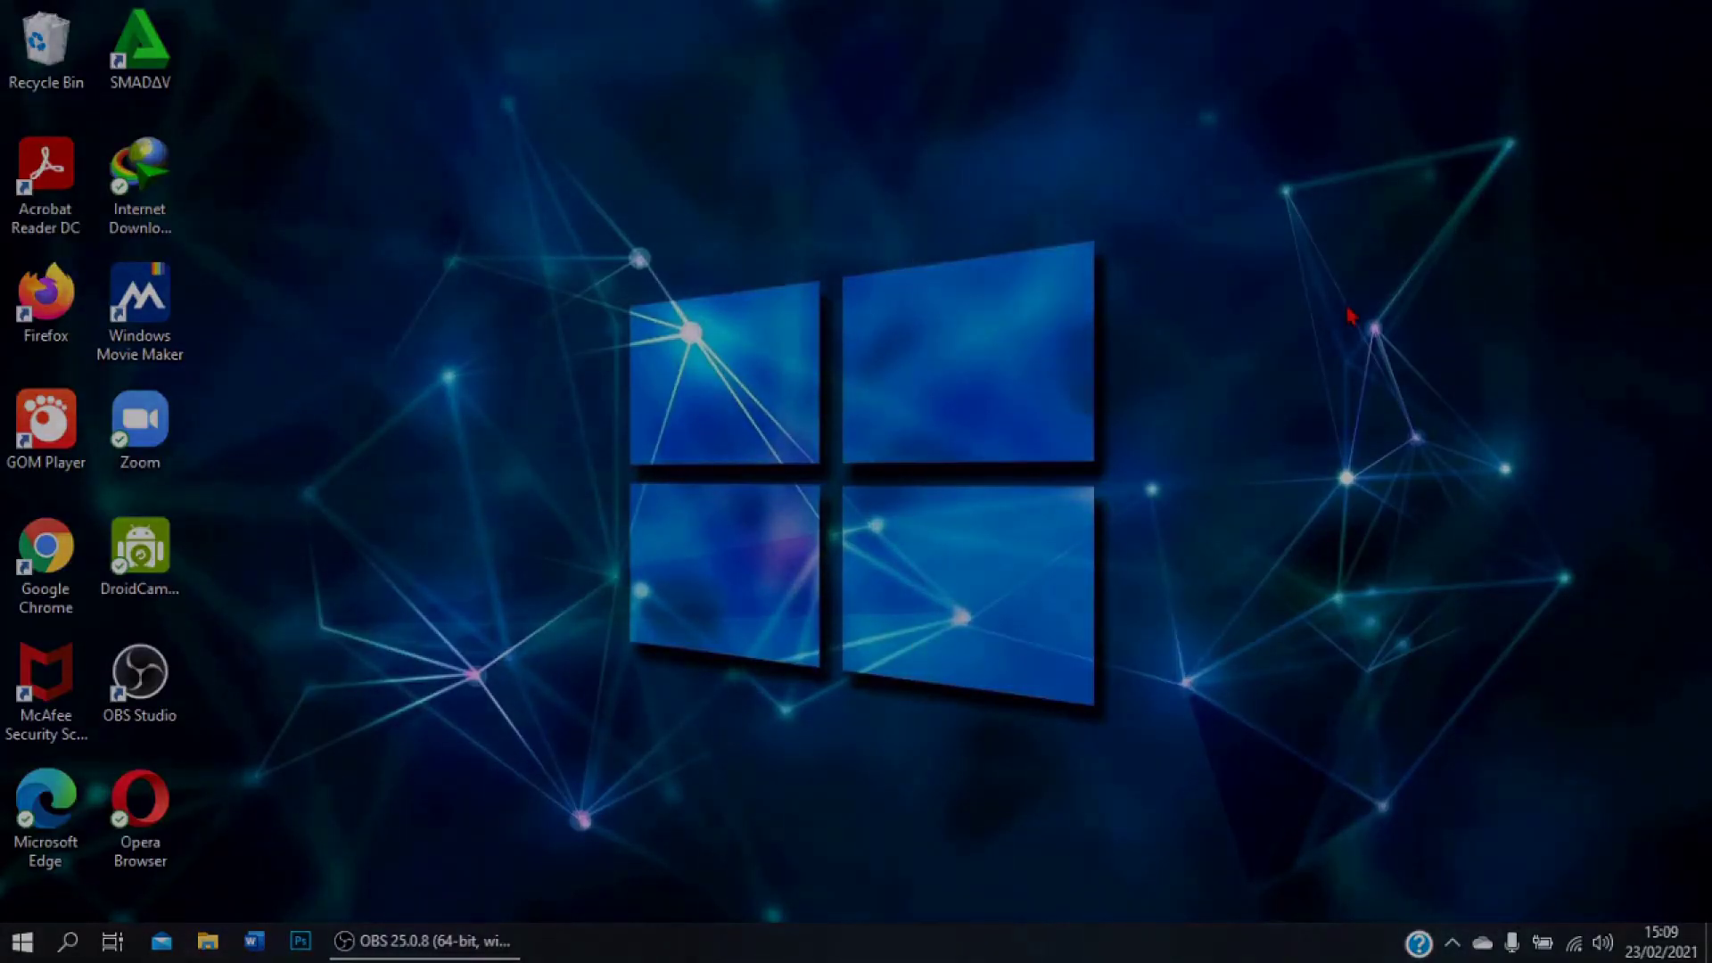